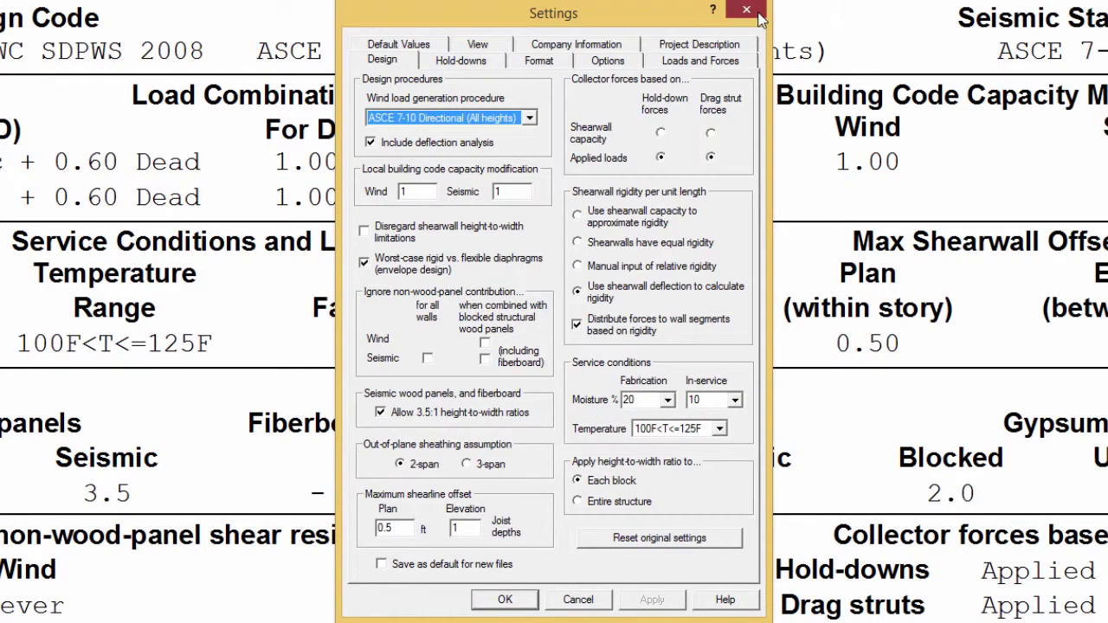
# Check 'Disregard shearwall height-to-width limitations' in Design settings and rerun the design
pyautogui.click(750, 10)
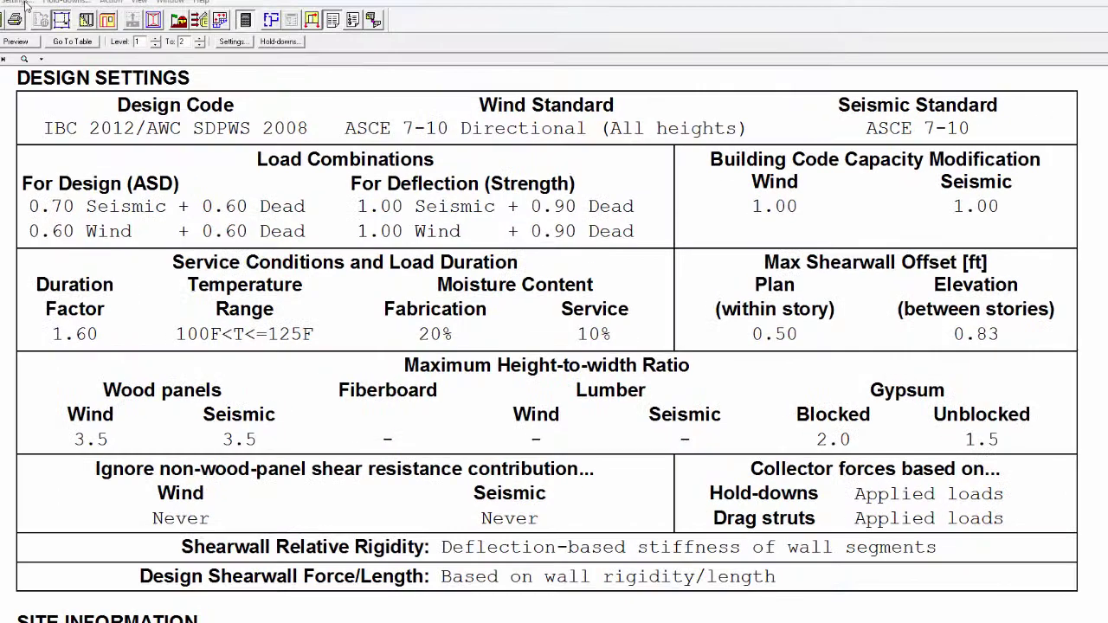
pyautogui.click(26, 5)
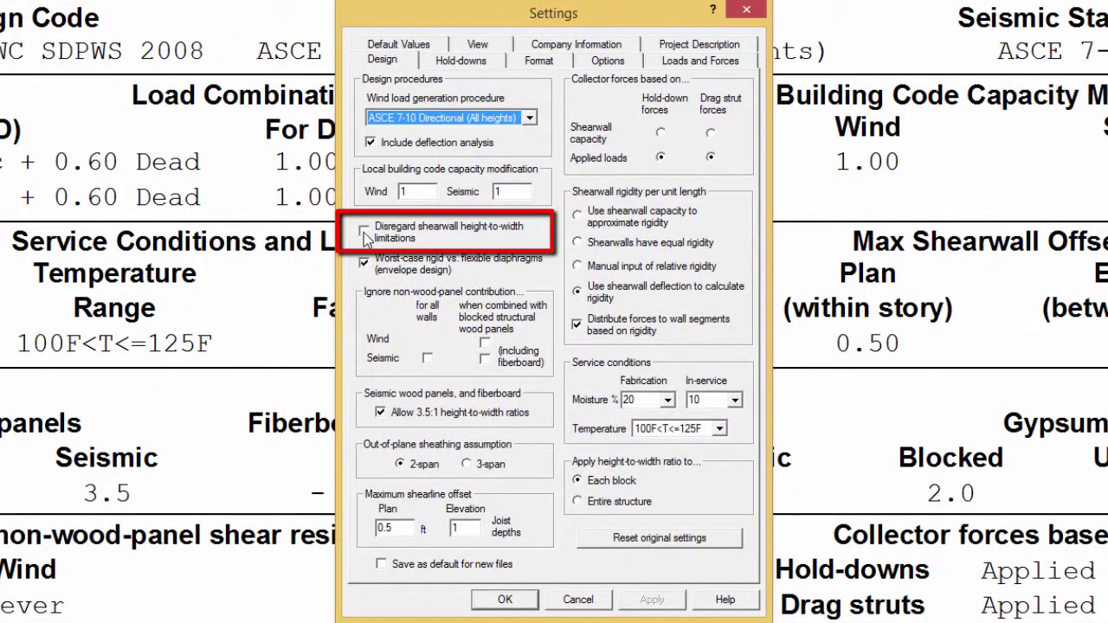
pyautogui.click(364, 232)
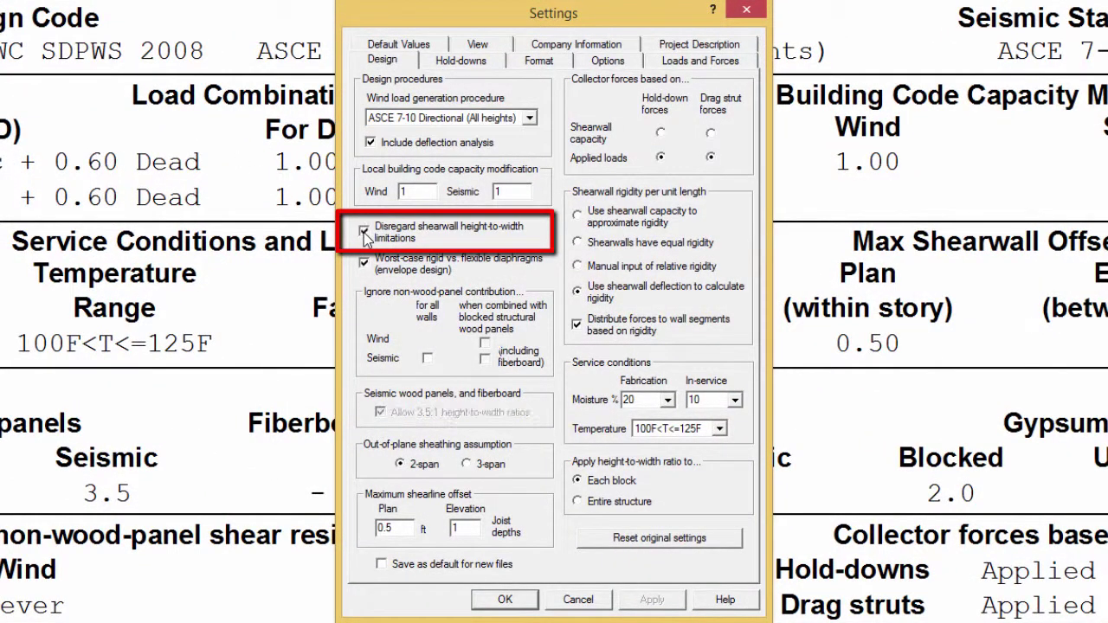
pyautogui.click(507, 600)
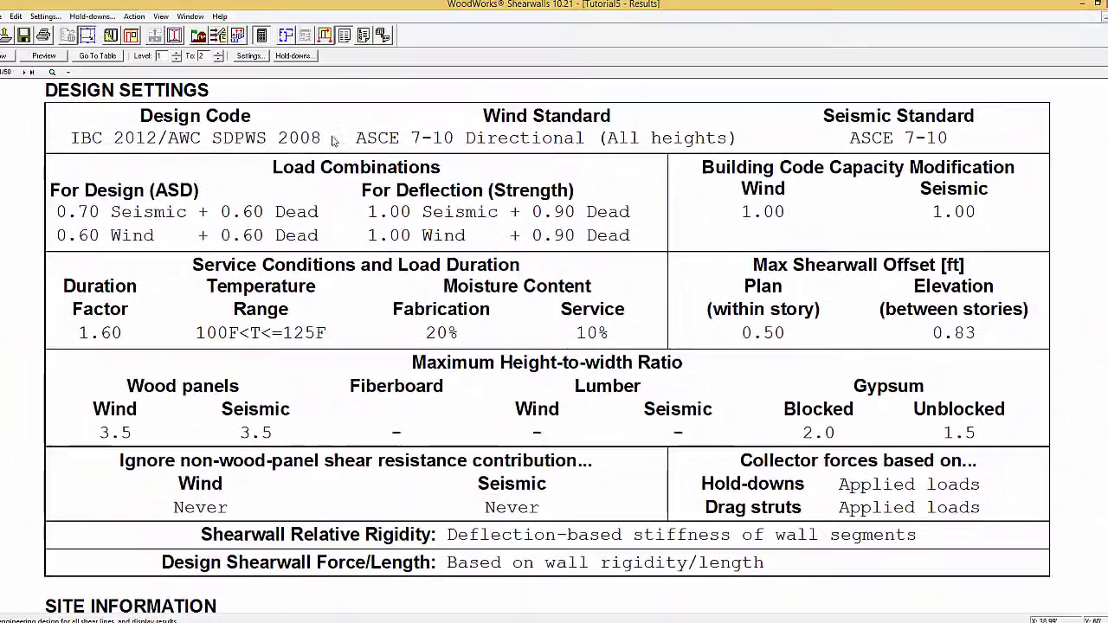
pyautogui.click(262, 36)
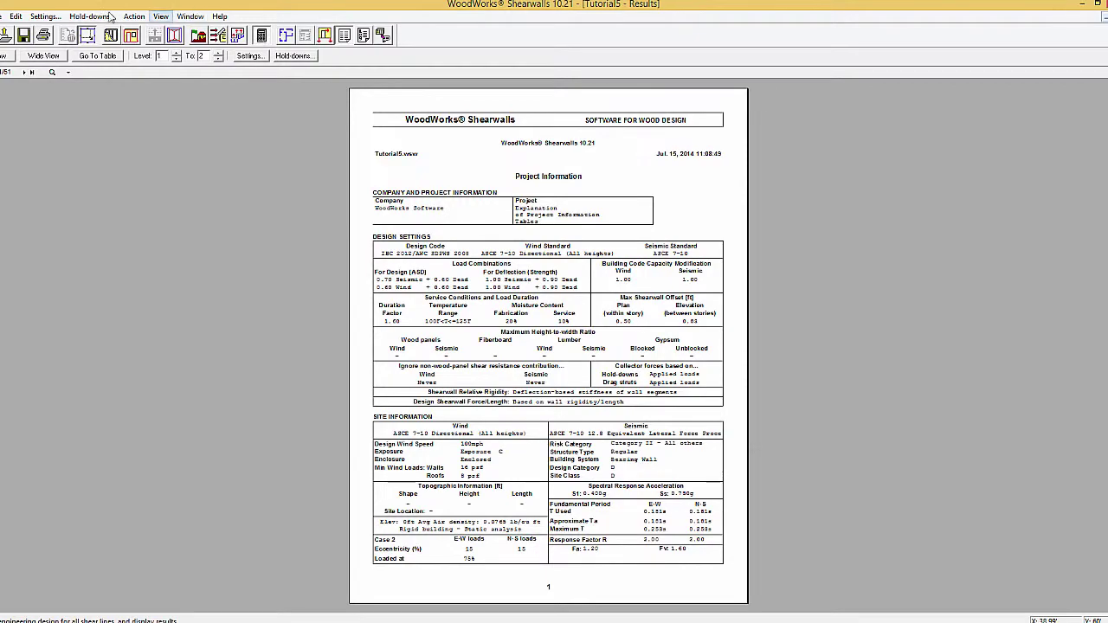
# Uncheck 'Disregard shearwall height-to-width limitations' and rerun the design to regenerate the report
pyautogui.click(45, 16)
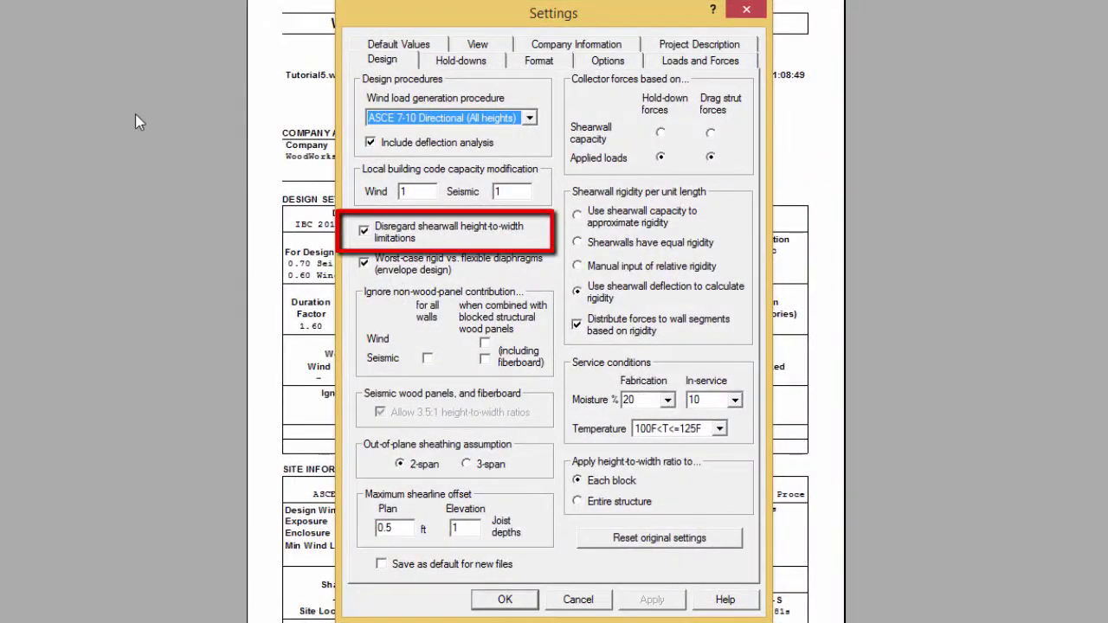
pyautogui.click(364, 232)
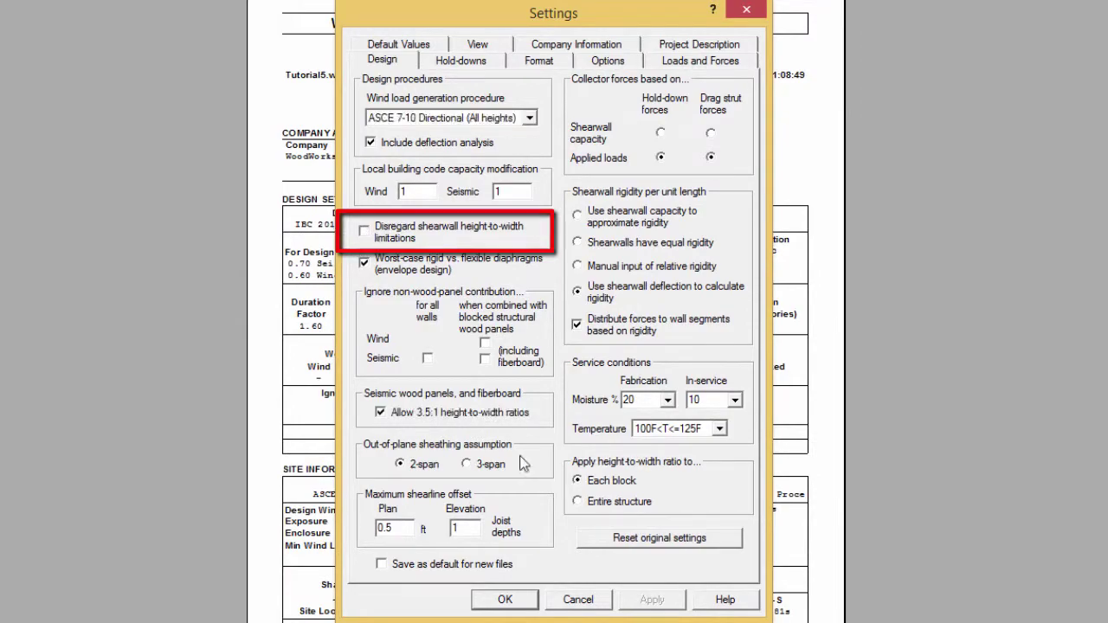
pyautogui.click(505, 599)
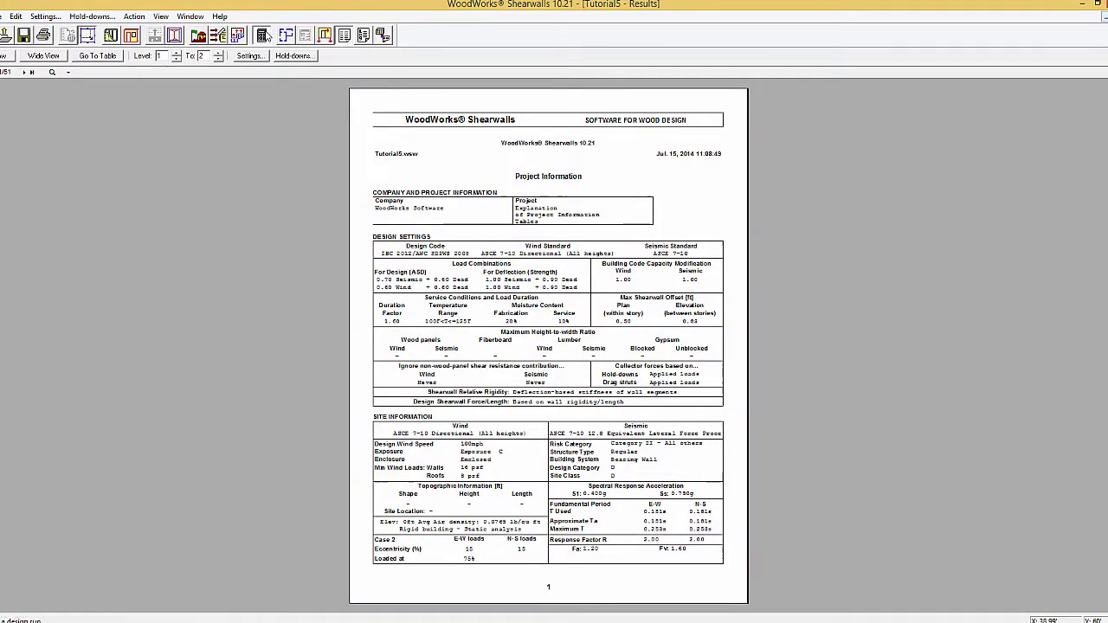
pyautogui.click(264, 35)
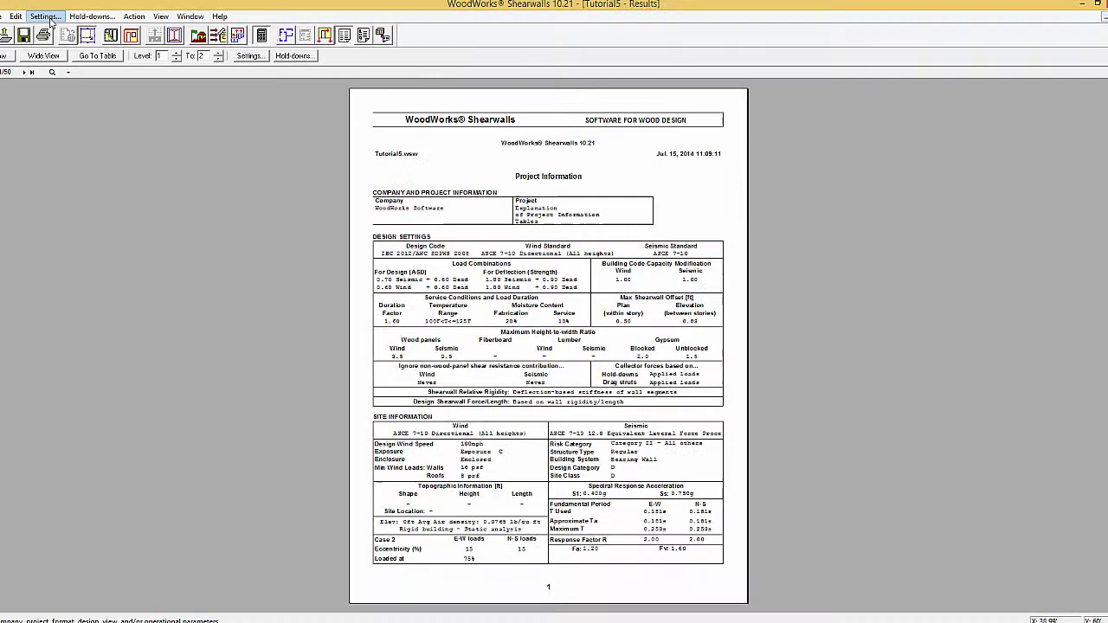
# Review the Design tab of Settings, then close it to return to the report
pyautogui.click(48, 17)
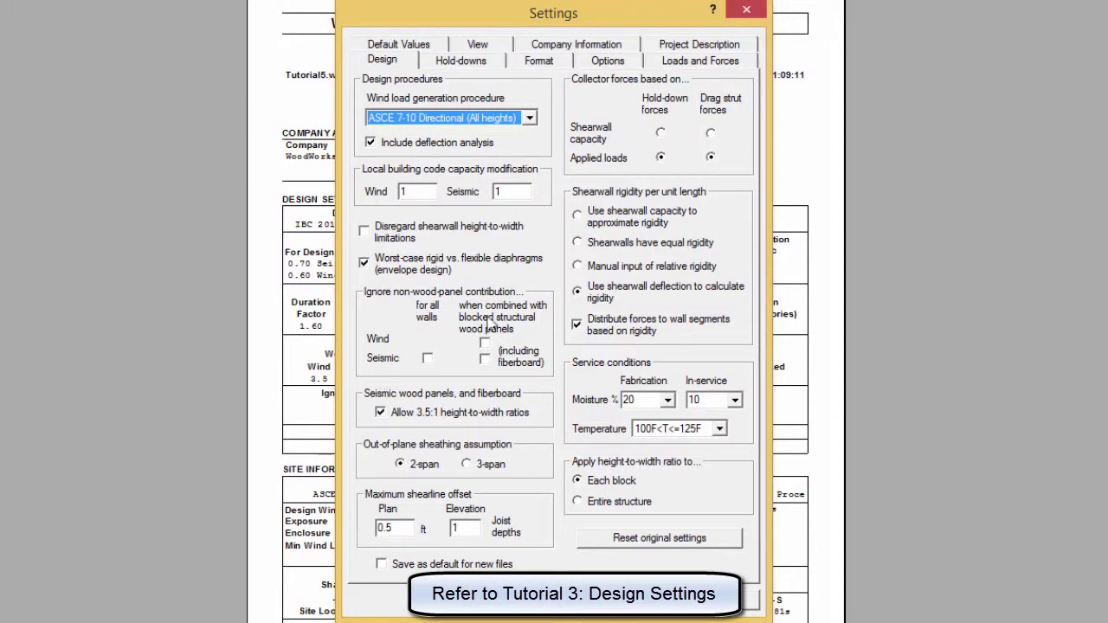
pyautogui.click(753, 12)
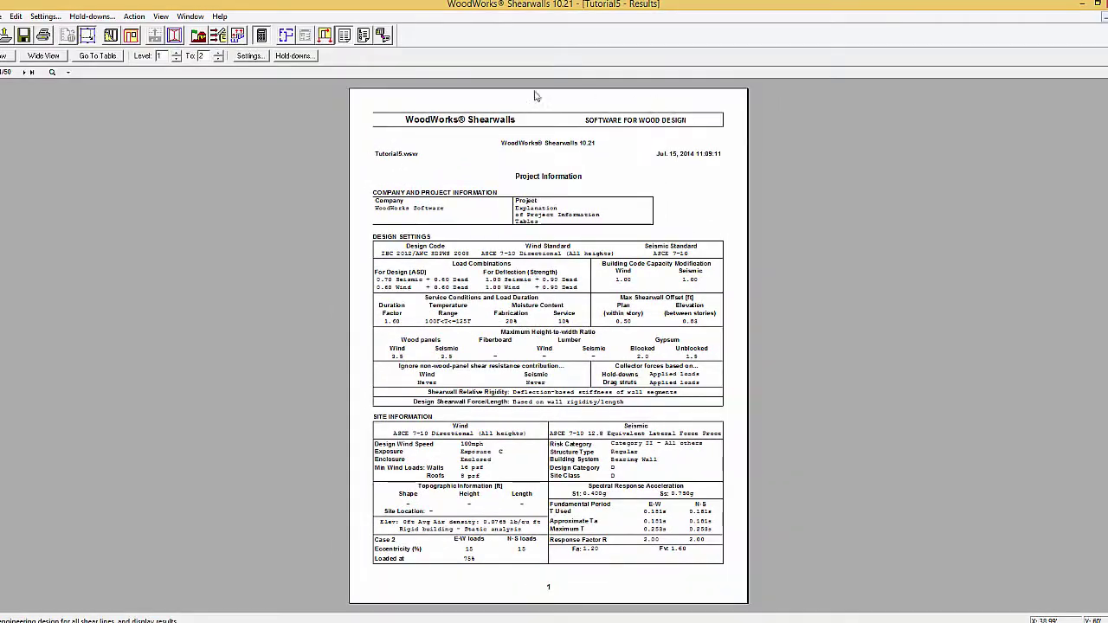
# Try Shearwall capacity for hold-down and drag strut collector forces, then reopen Settings
pyautogui.click(45, 16)
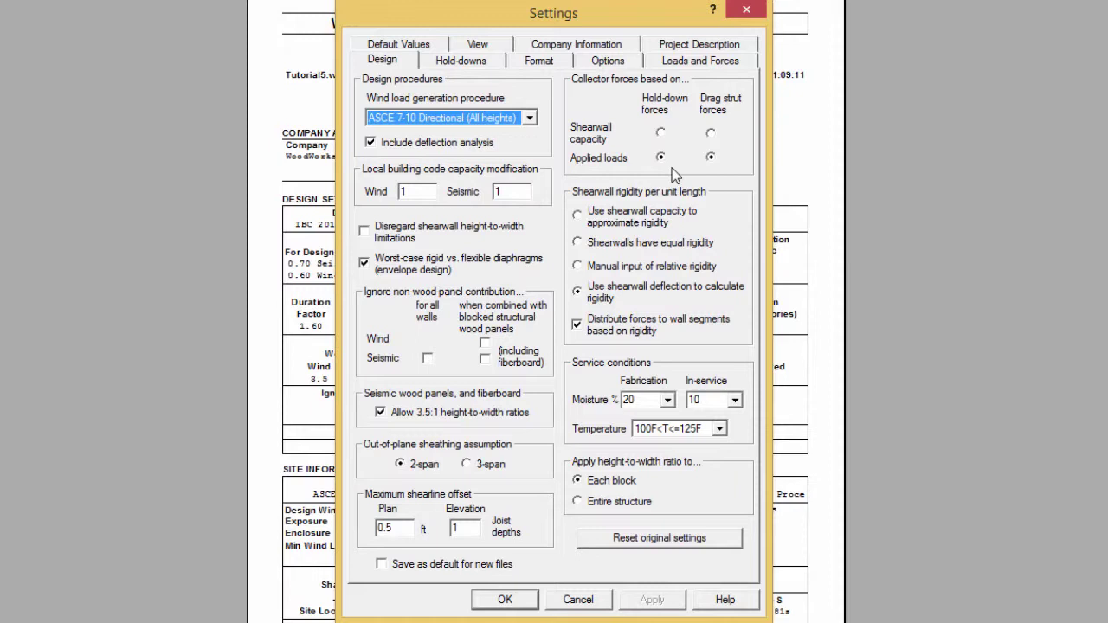
pyautogui.click(662, 133)
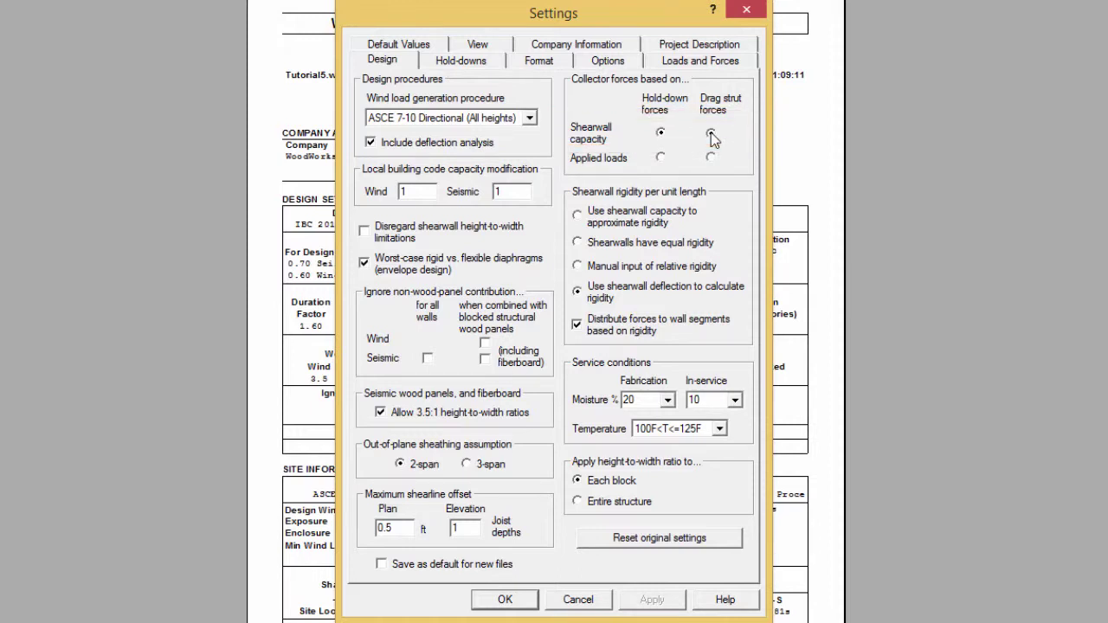
pyautogui.click(710, 135)
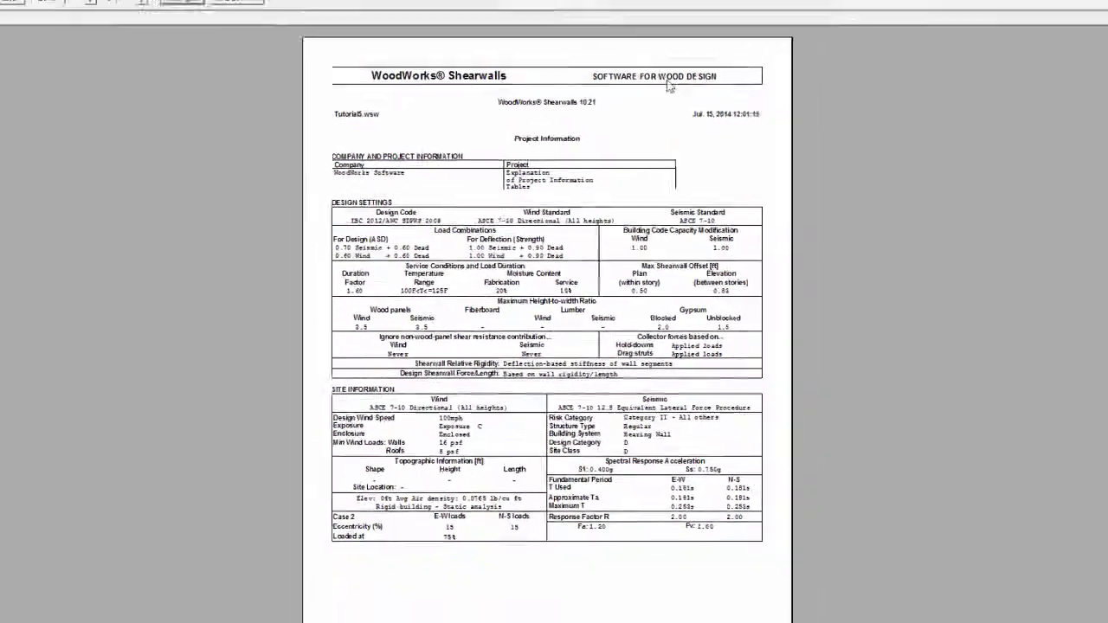
pyautogui.click(250, 55)
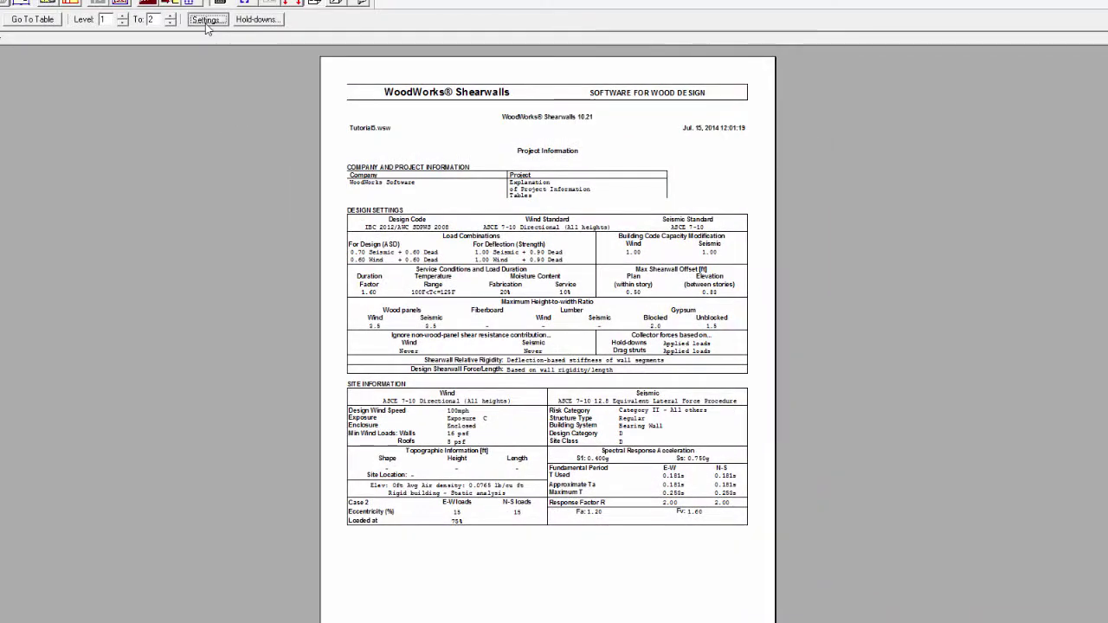
# Set shearwall rigidity per unit length to 'Manual input of relative rigidity' and confirm
pyautogui.click(206, 20)
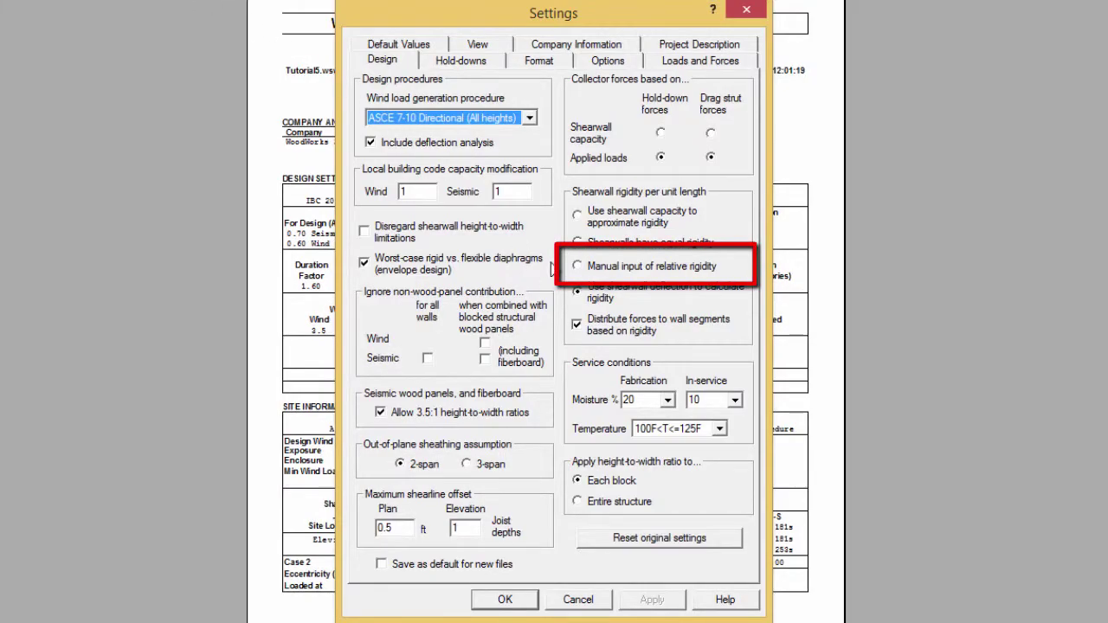
pyautogui.click(583, 273)
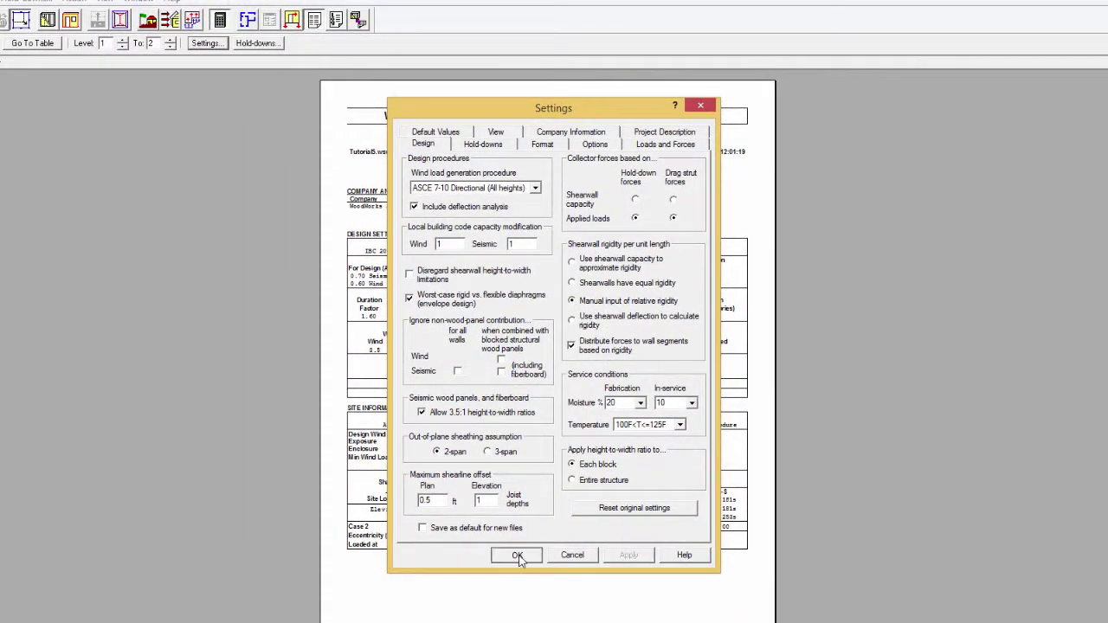
pyautogui.click(518, 555)
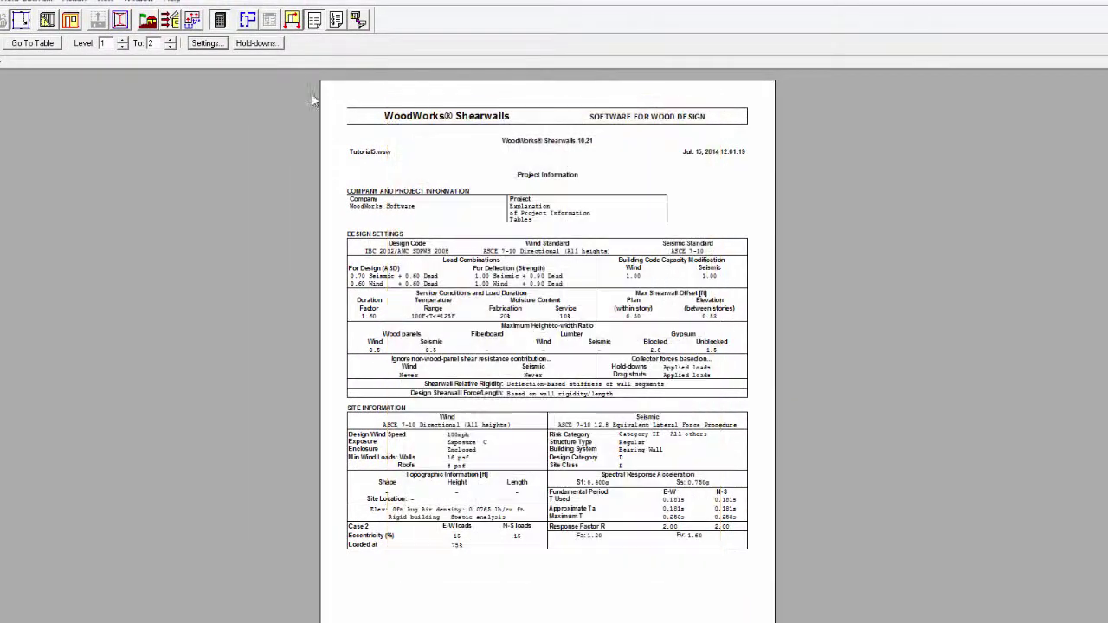
# Rerun the design, then set 'Shearwalls have equal rigidity' and rerun it again
pyautogui.click(220, 20)
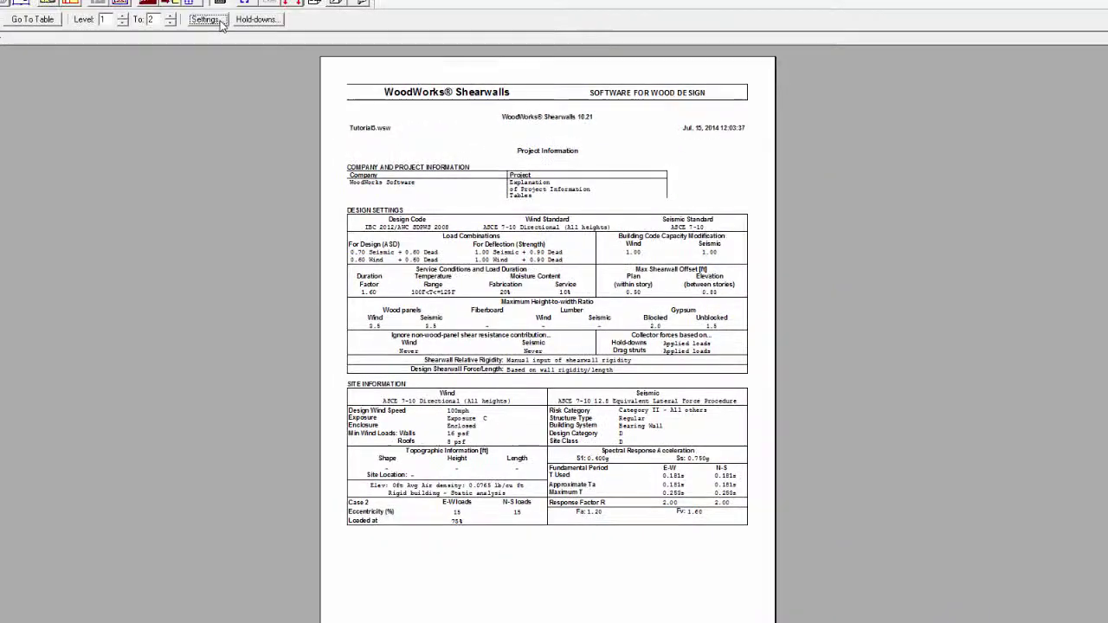
pyautogui.click(208, 19)
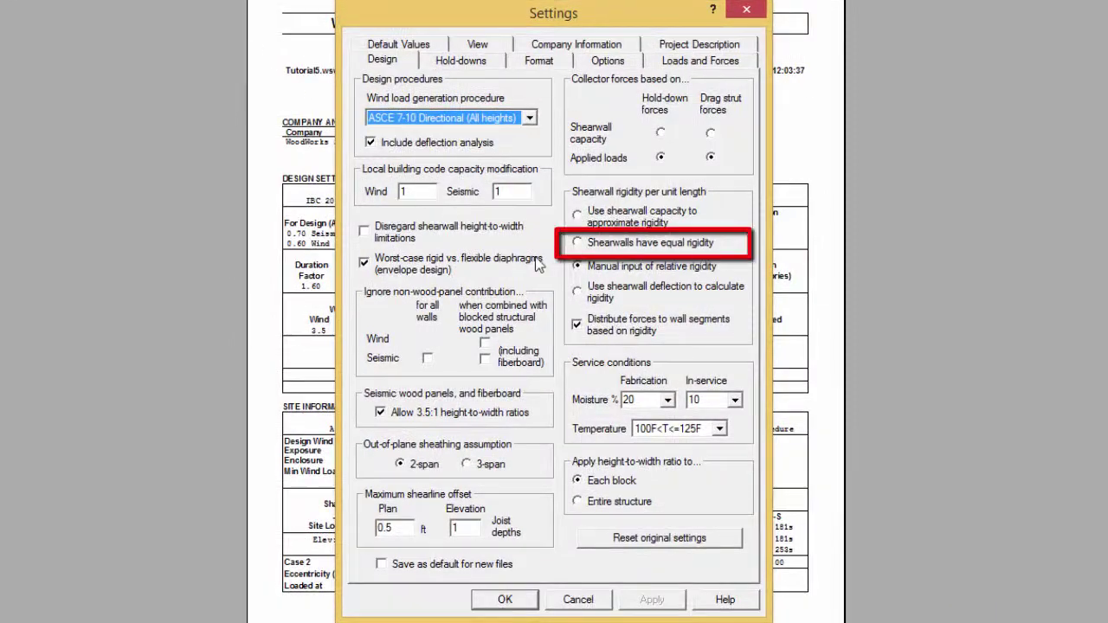
pyautogui.click(578, 244)
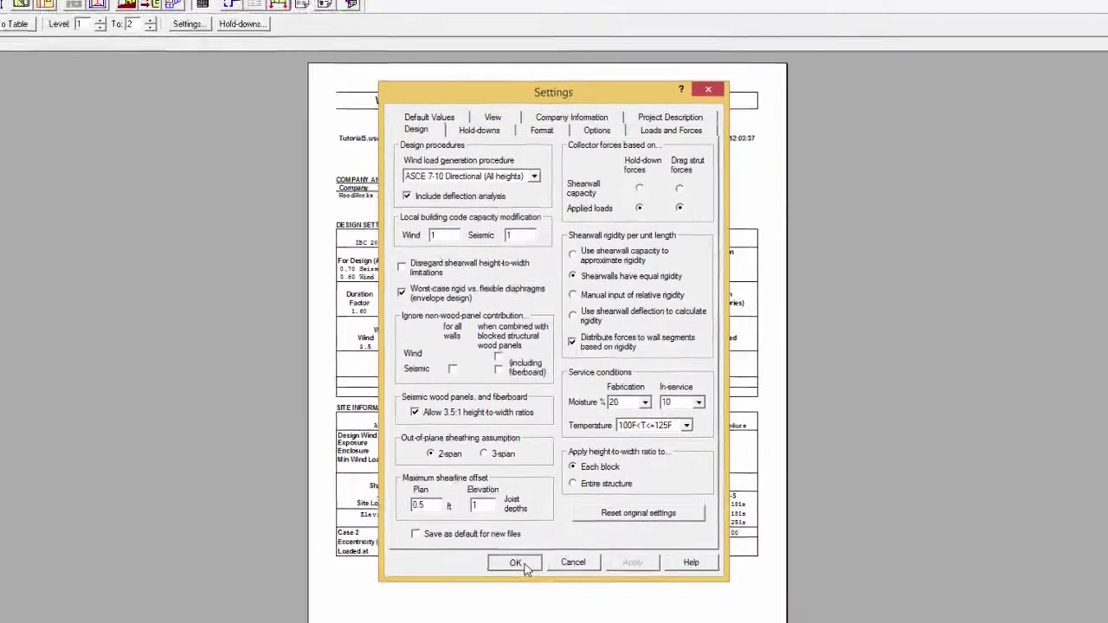
pyautogui.click(516, 563)
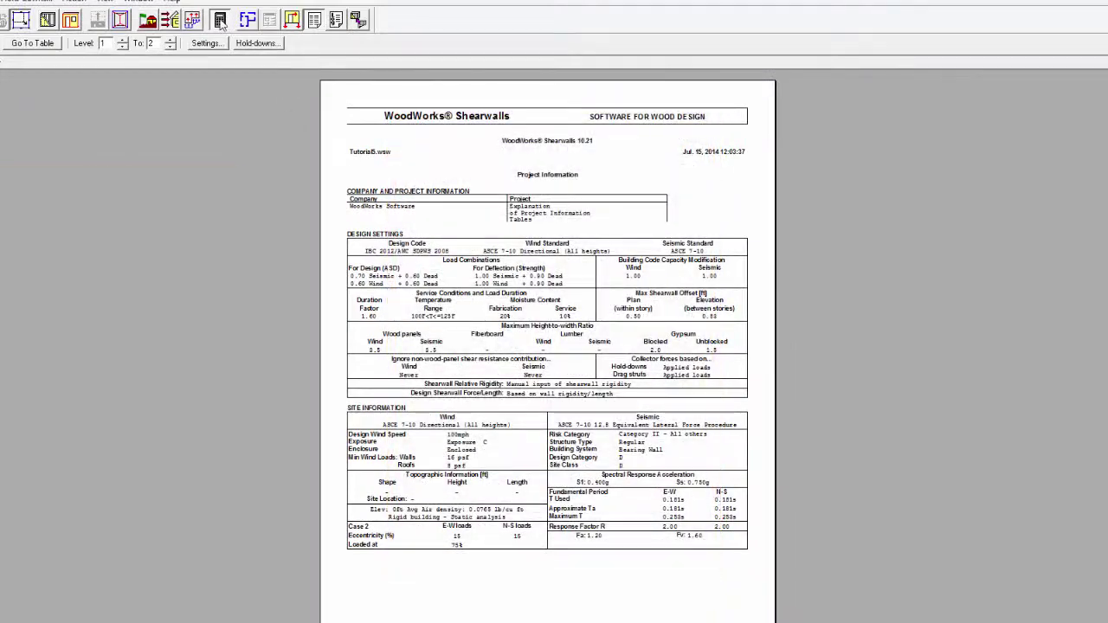
pyautogui.click(220, 20)
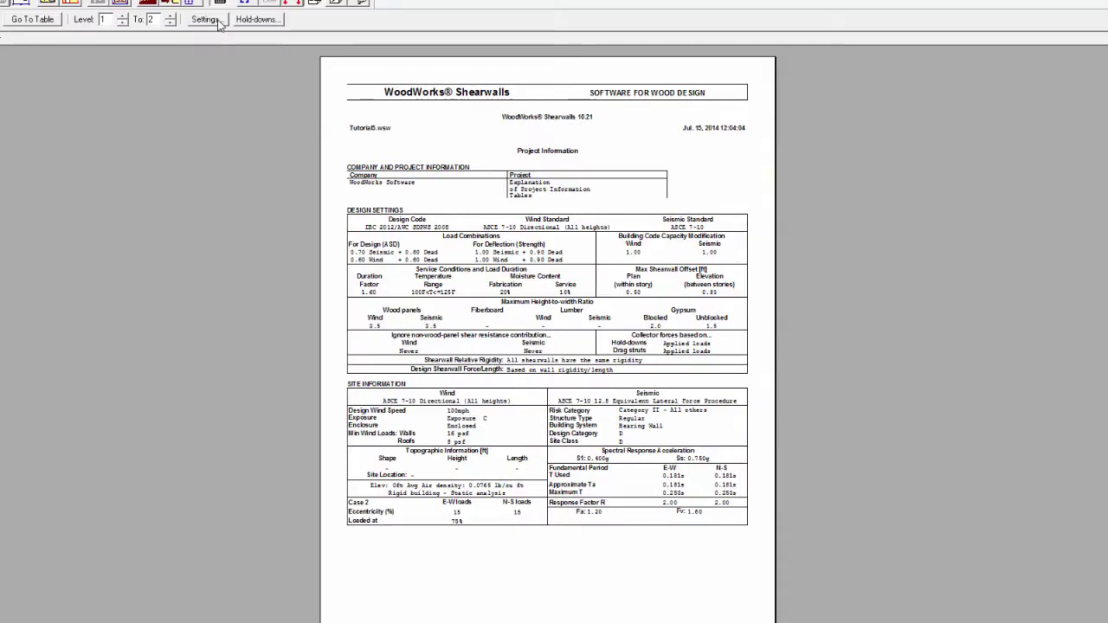
# Switch rigidity to 'Use shearwall capacity to approximate rigidity' and confirm
pyautogui.click(216, 20)
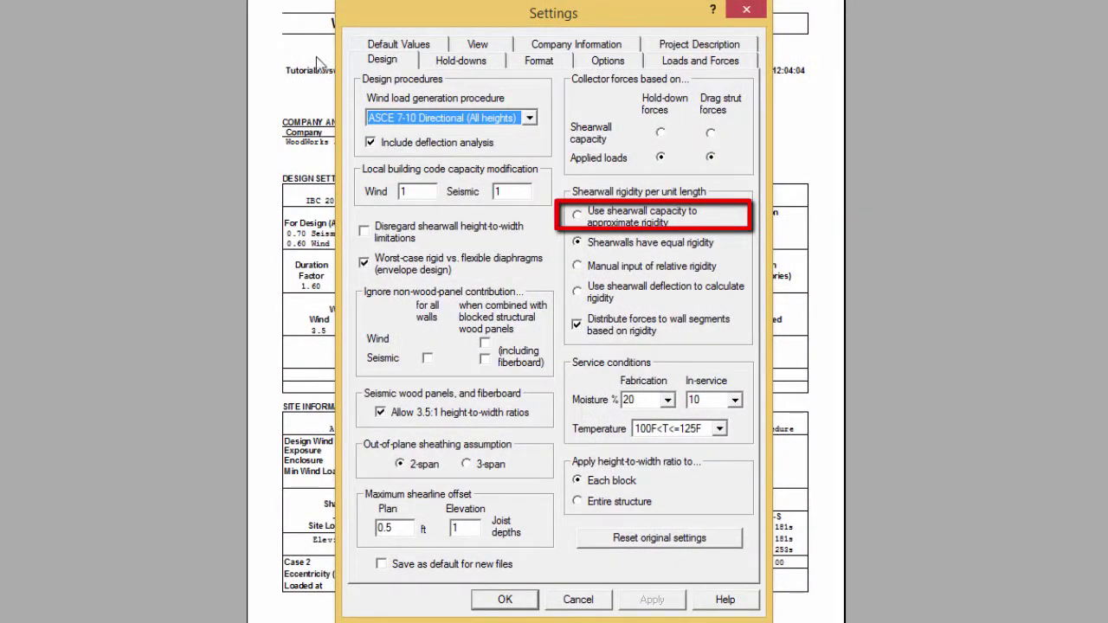
pyautogui.click(578, 216)
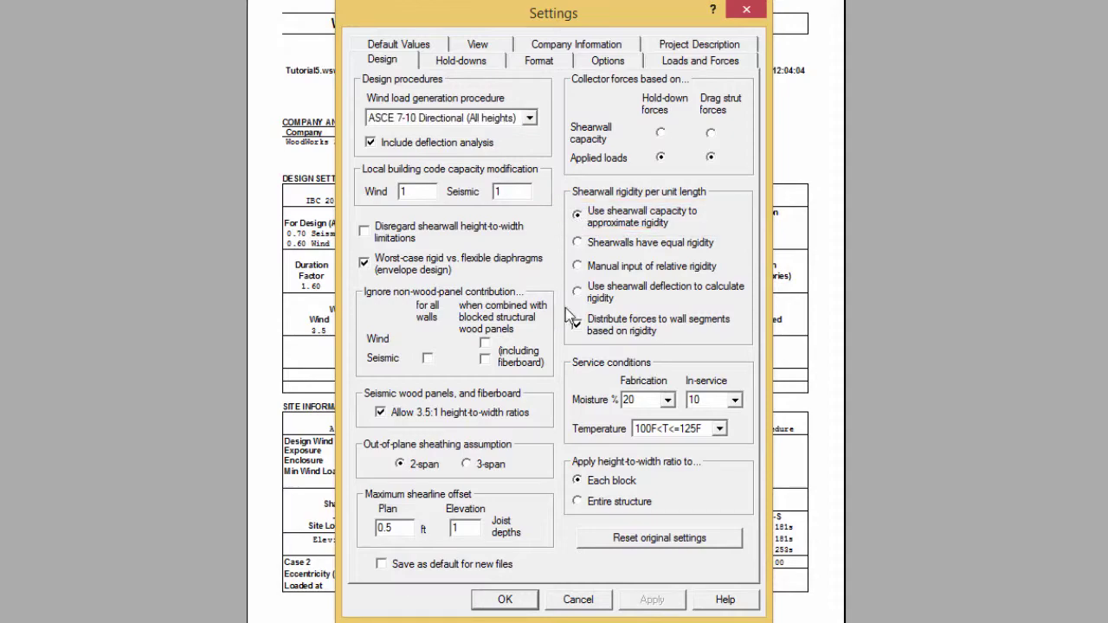
pyautogui.click(505, 600)
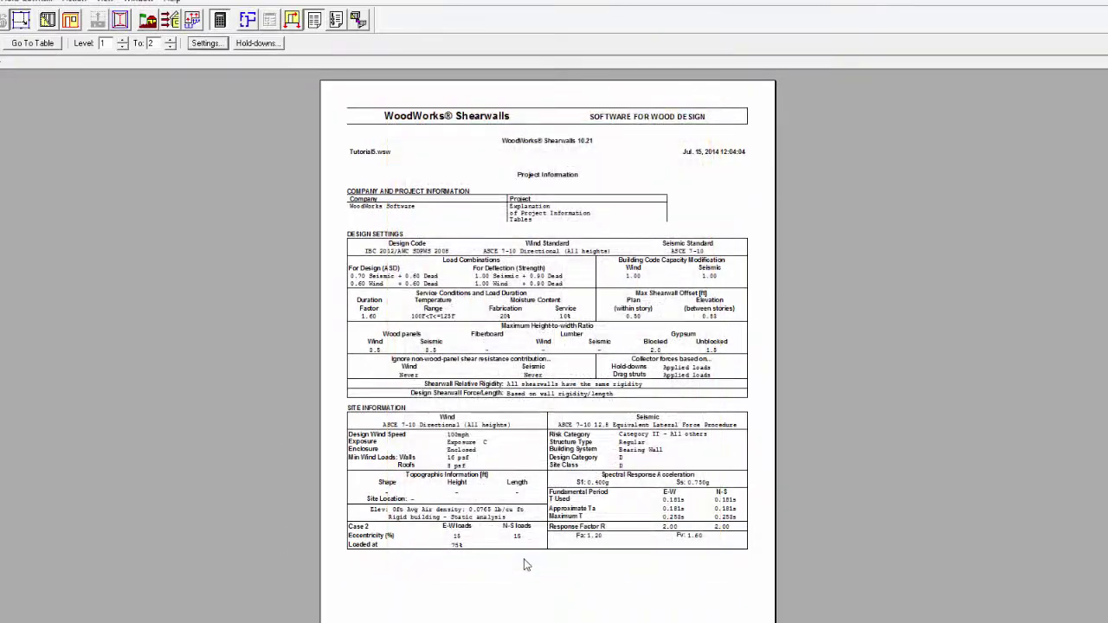
# Rerun the design, then try a Design tab option and cancel the settings
pyautogui.click(219, 20)
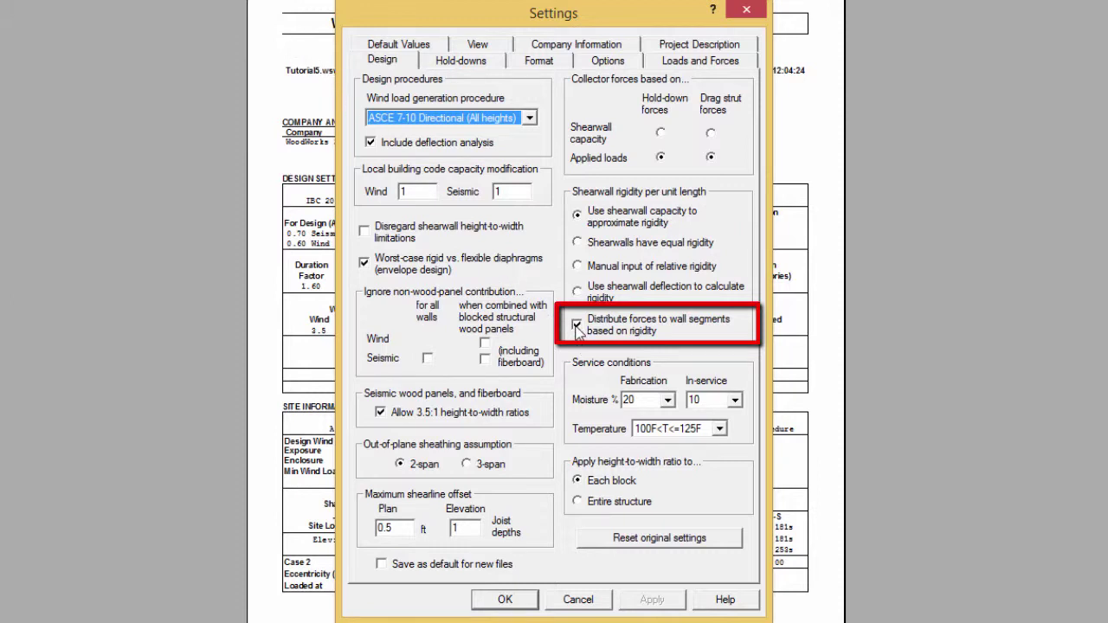
pyautogui.click(575, 327)
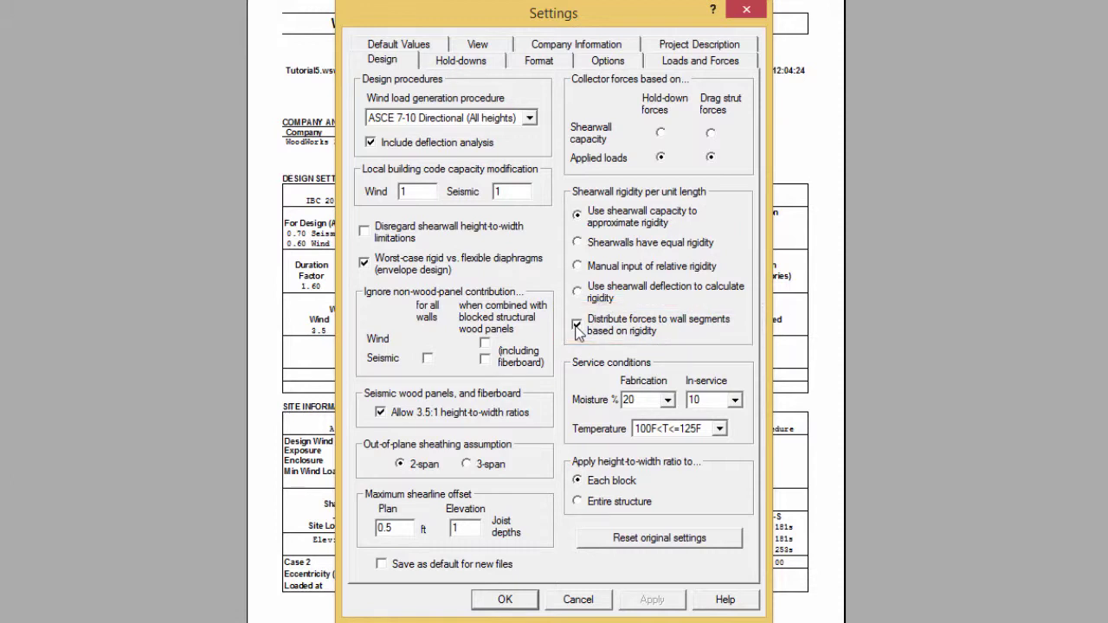
pyautogui.click(577, 601)
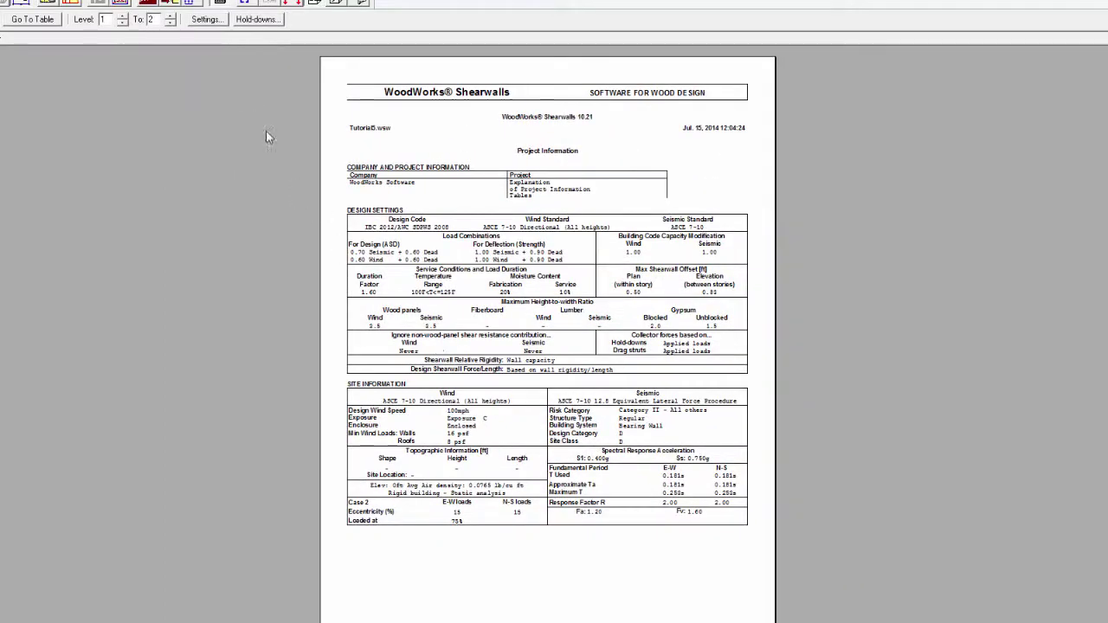
# Uncheck 'Distribute forces to wall segments based on rigidity' and apply the settings
pyautogui.click(206, 19)
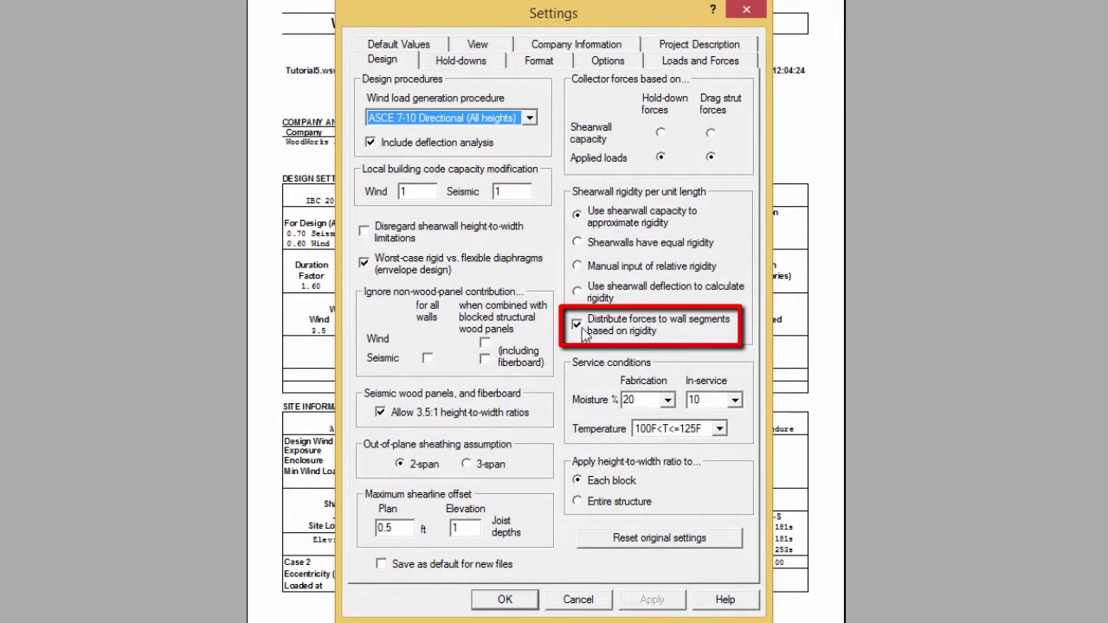
pyautogui.click(578, 327)
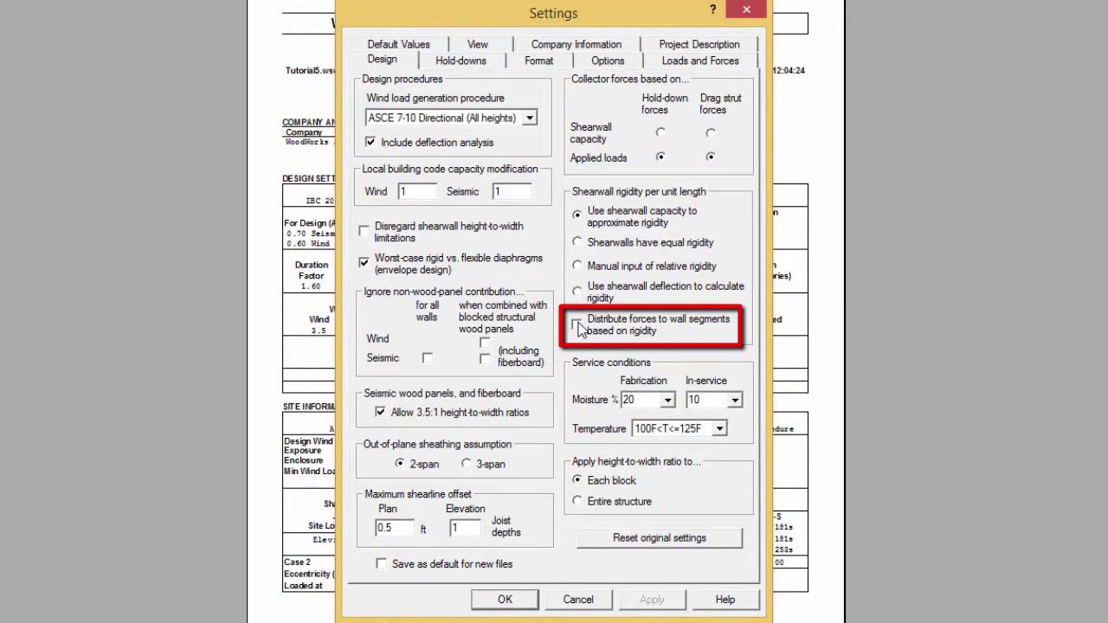
pyautogui.click(505, 599)
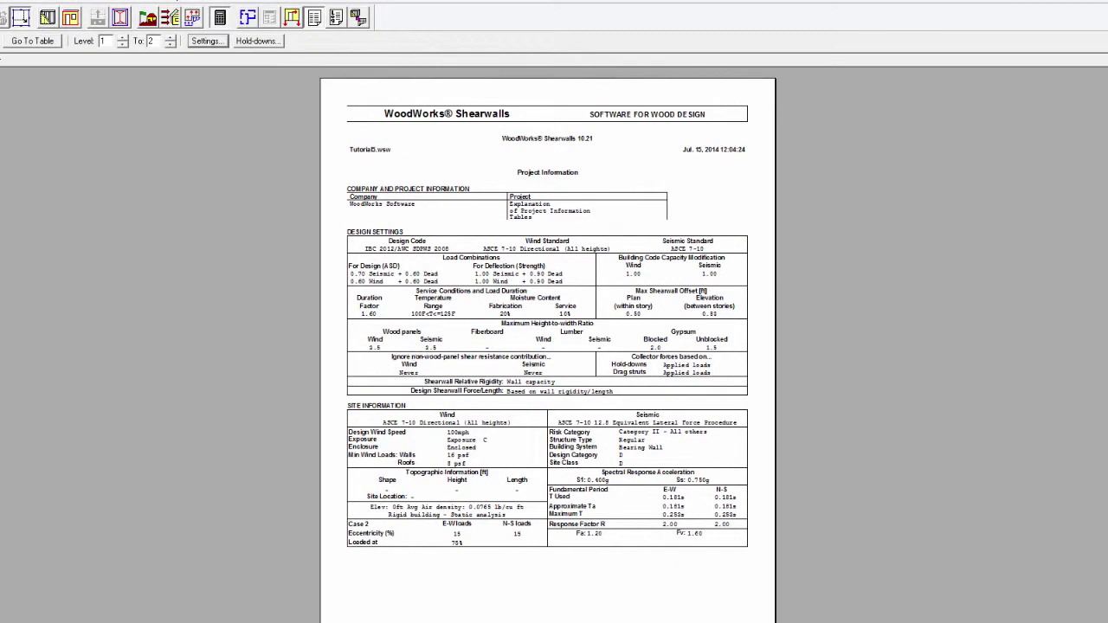
# Rerun the shearwall design so the report reflects the new force distribution
pyautogui.click(208, 5)
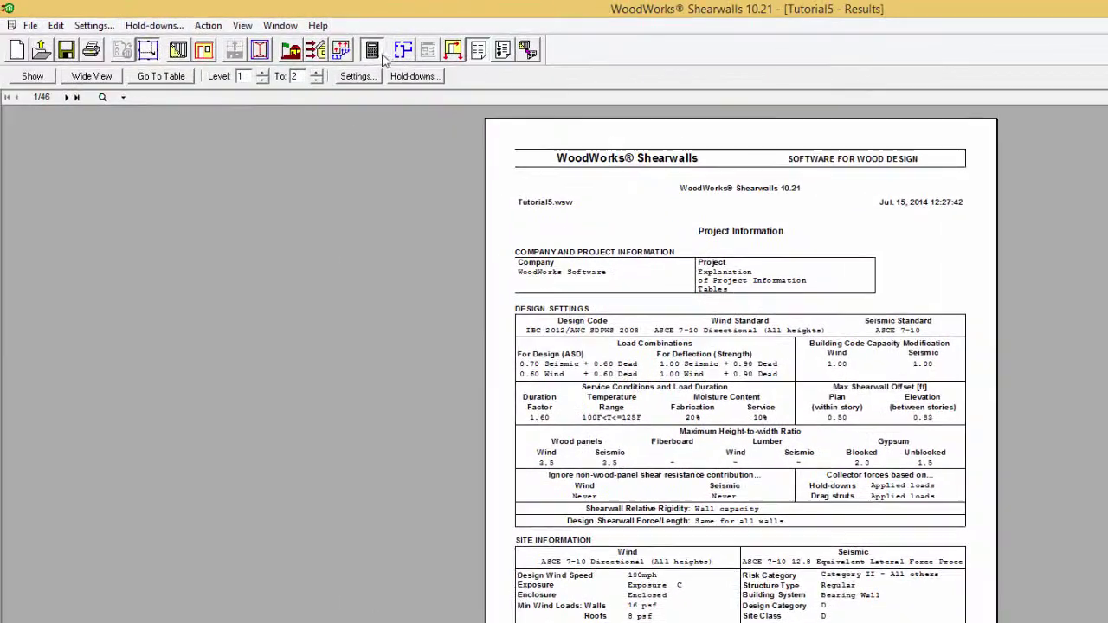
# Switch the report to Wide View and jump to Project Information > Site Information
pyautogui.click(94, 77)
pyautogui.click(156, 77)
pyautogui.moveTo(166, 97)
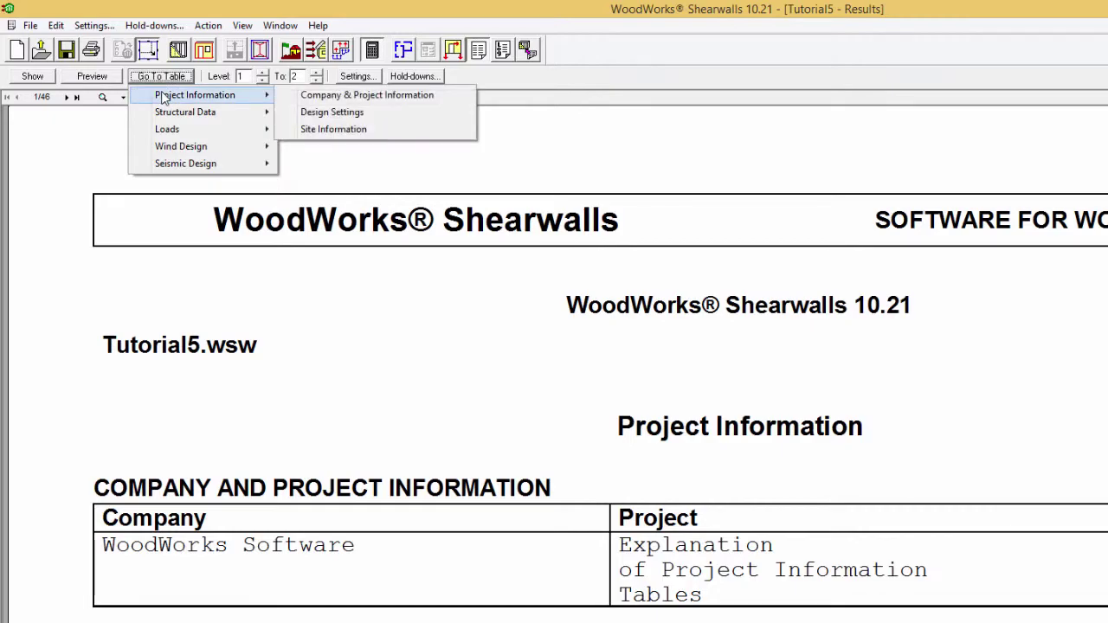
pyautogui.click(350, 135)
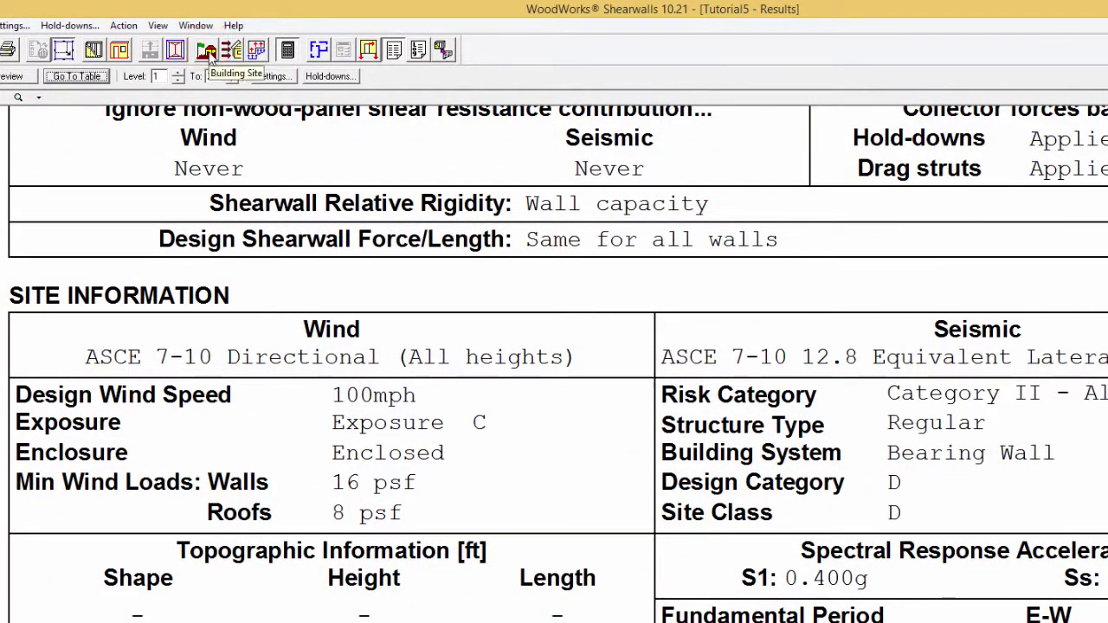
pyautogui.click(134, 27)
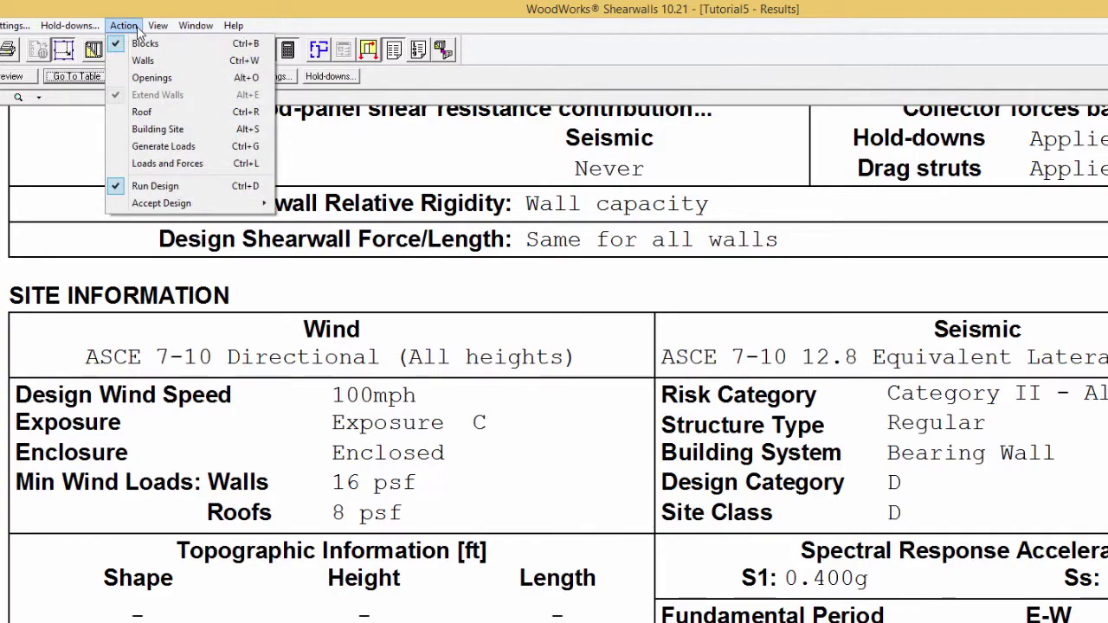
pyautogui.click(145, 129)
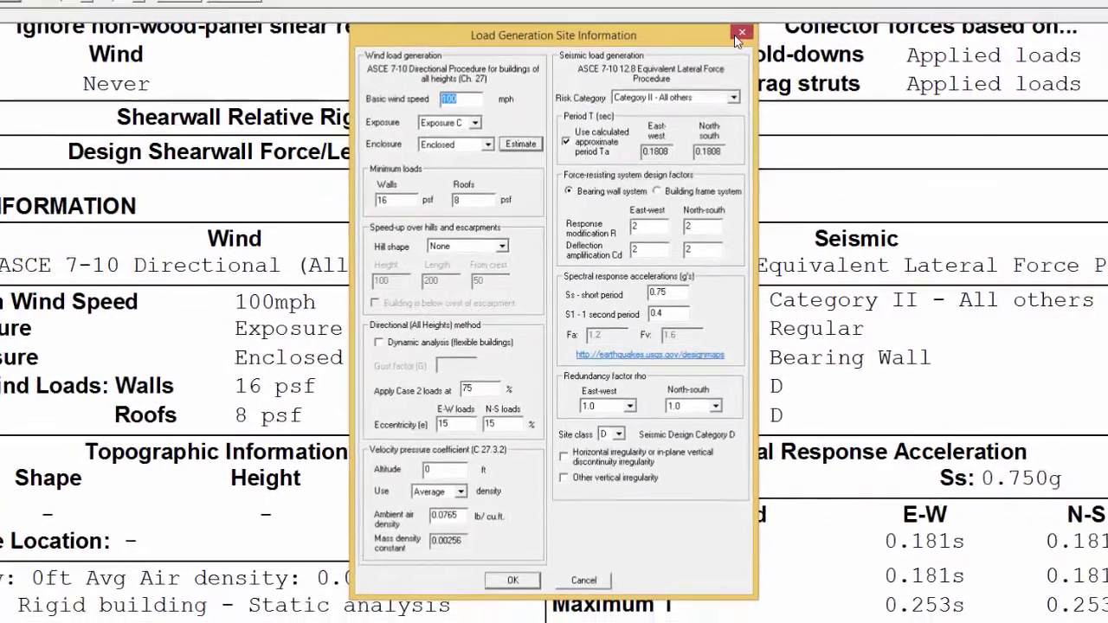
pyautogui.click(742, 32)
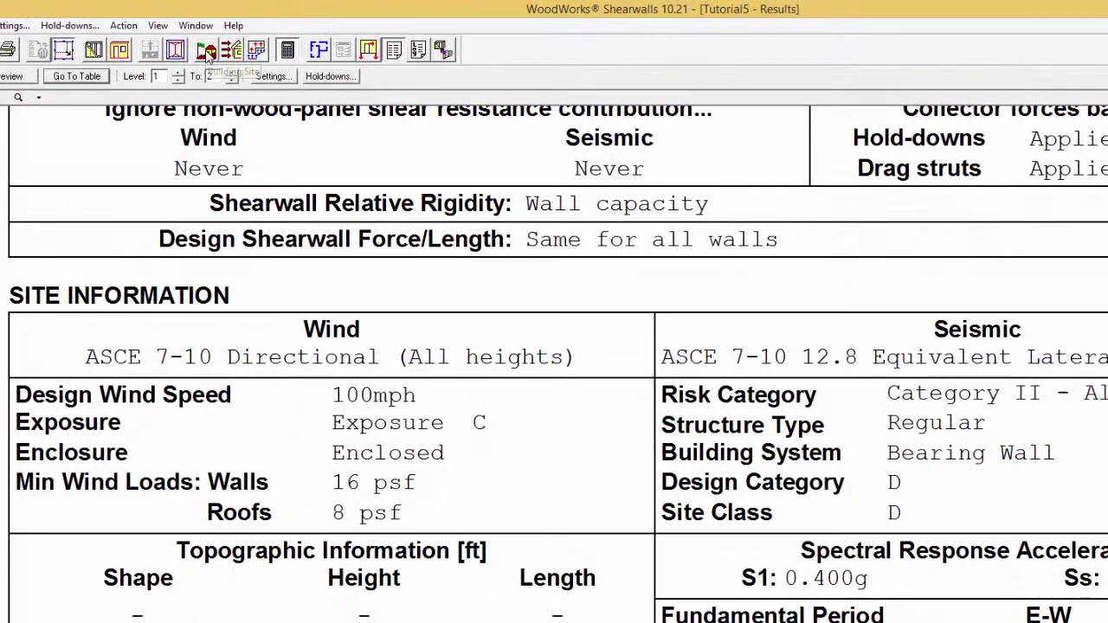
pyautogui.click(207, 52)
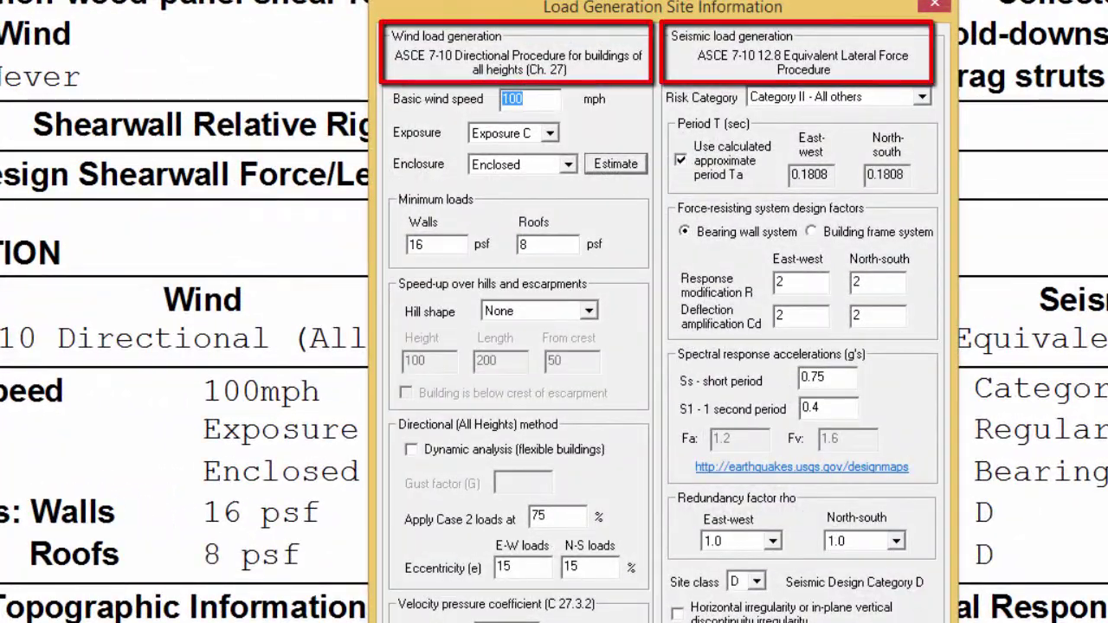
pyautogui.press('Return')
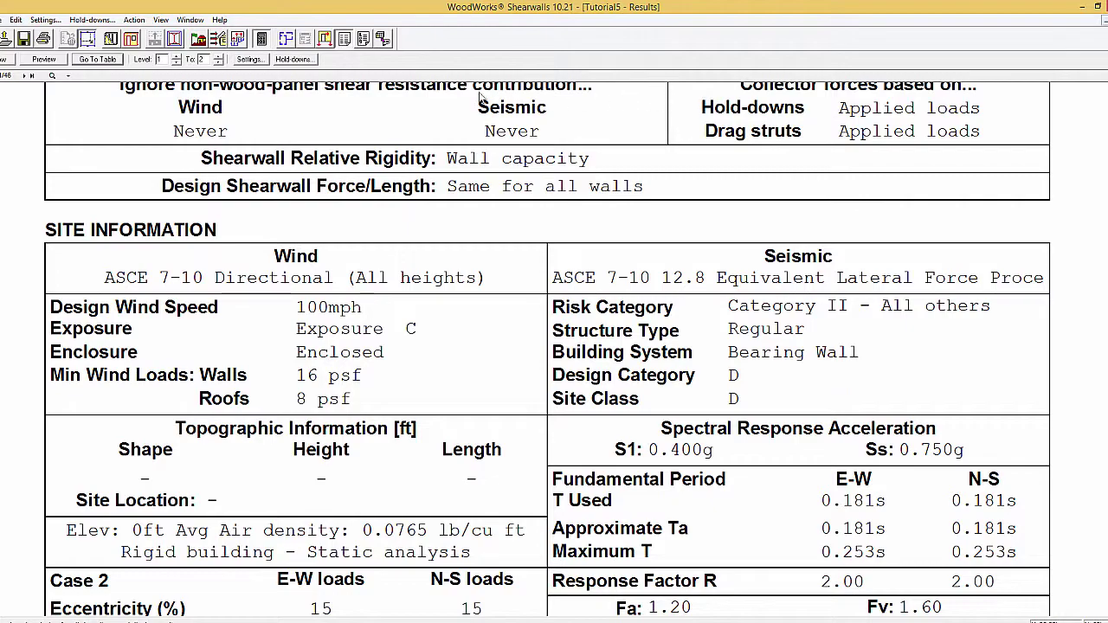
pyautogui.click(198, 40)
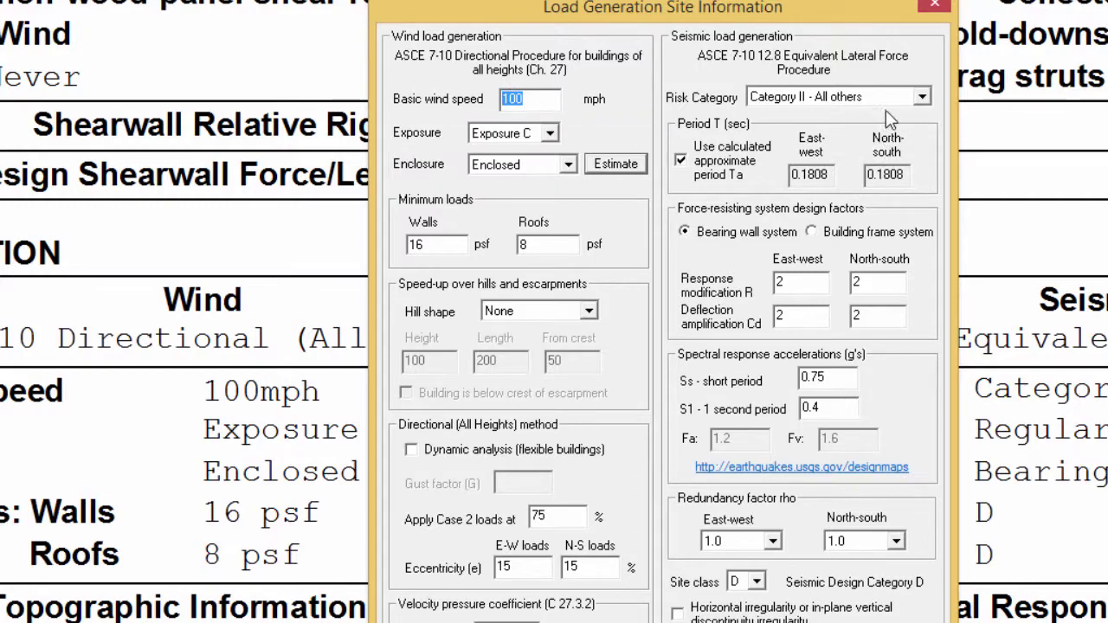
pyautogui.click(936, 7)
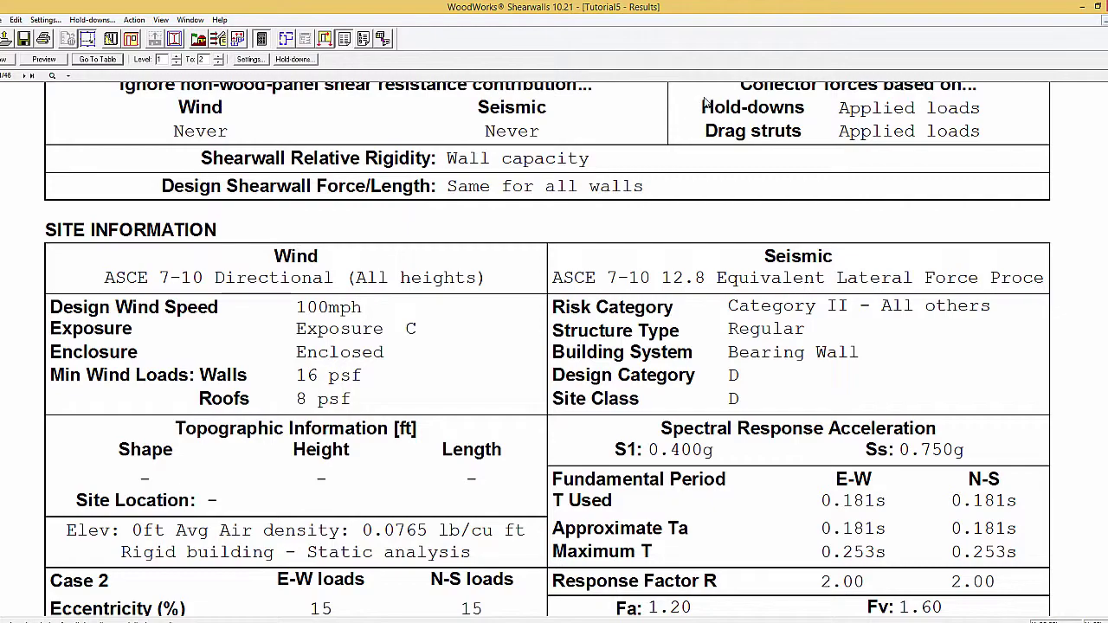
pyautogui.click(197, 40)
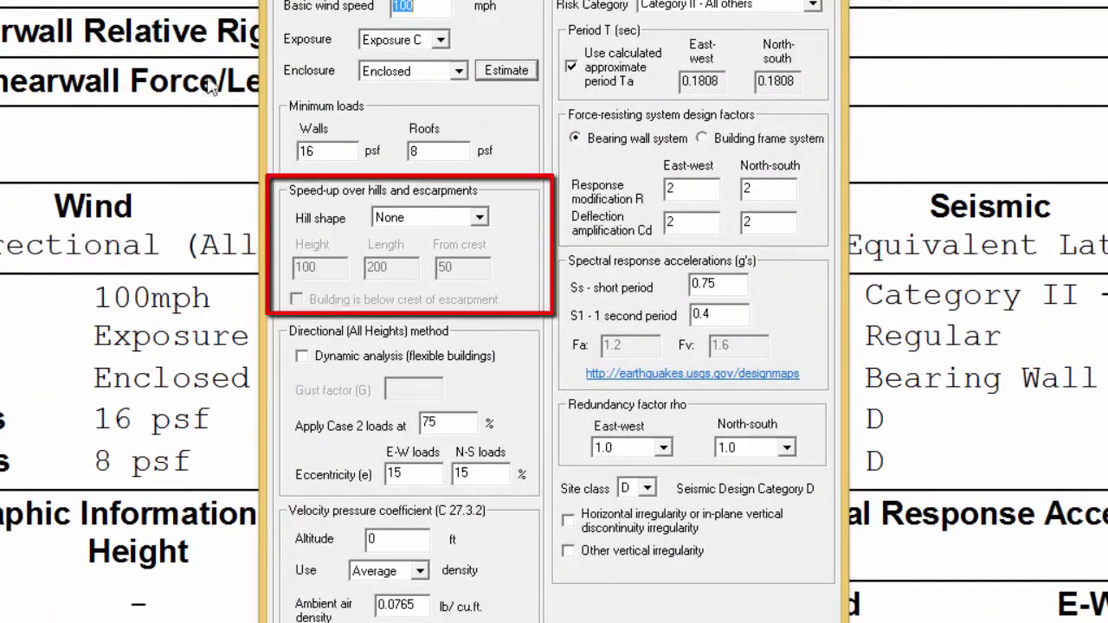
pyautogui.click(480, 218)
pyautogui.click(481, 218)
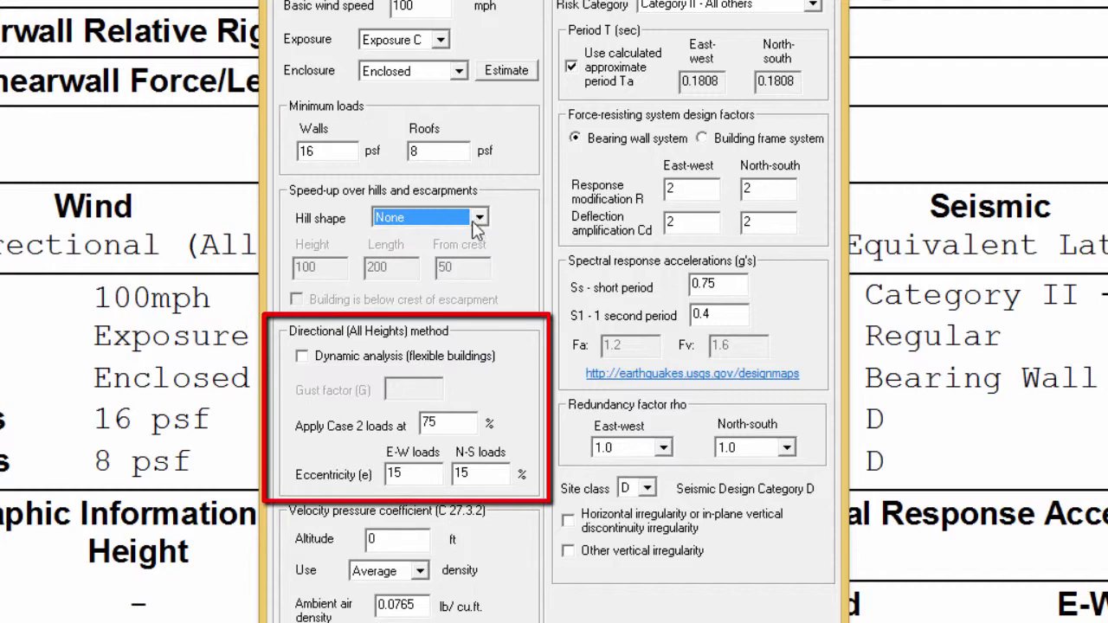
pyautogui.click(300, 359)
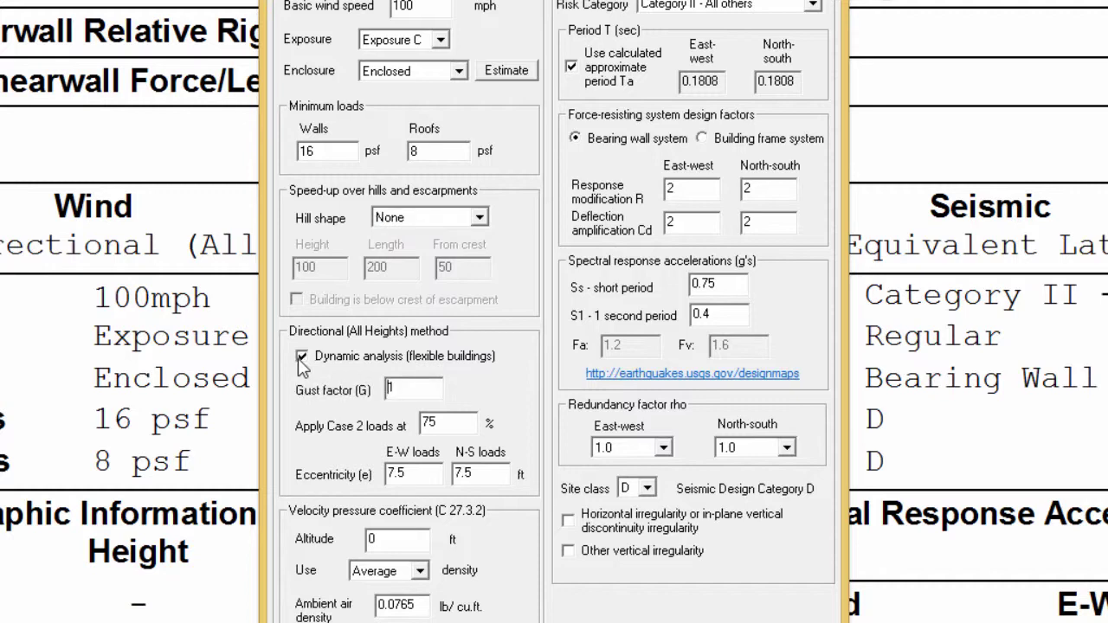
pyautogui.moveTo(422, 390); pyautogui.dragTo(340, 392)
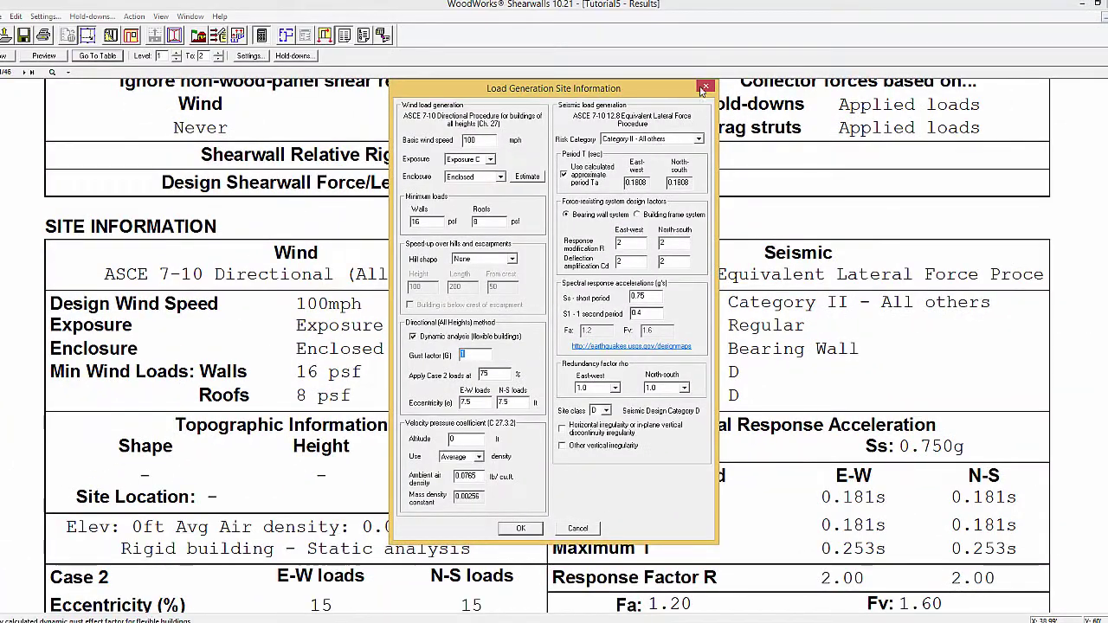
pyautogui.click(703, 89)
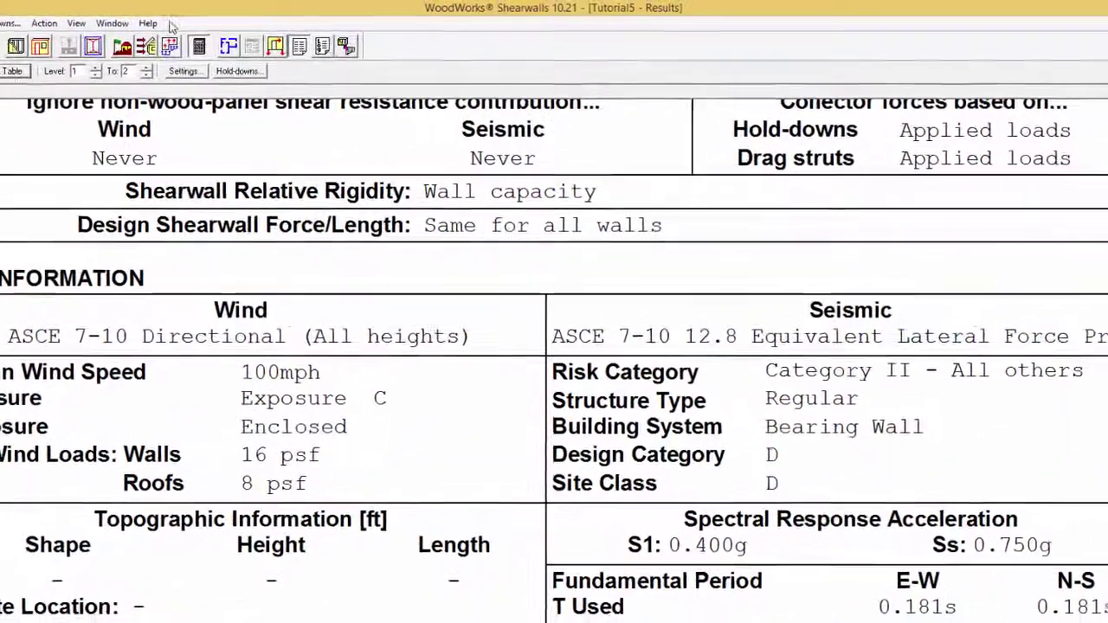
pyautogui.click(148, 23)
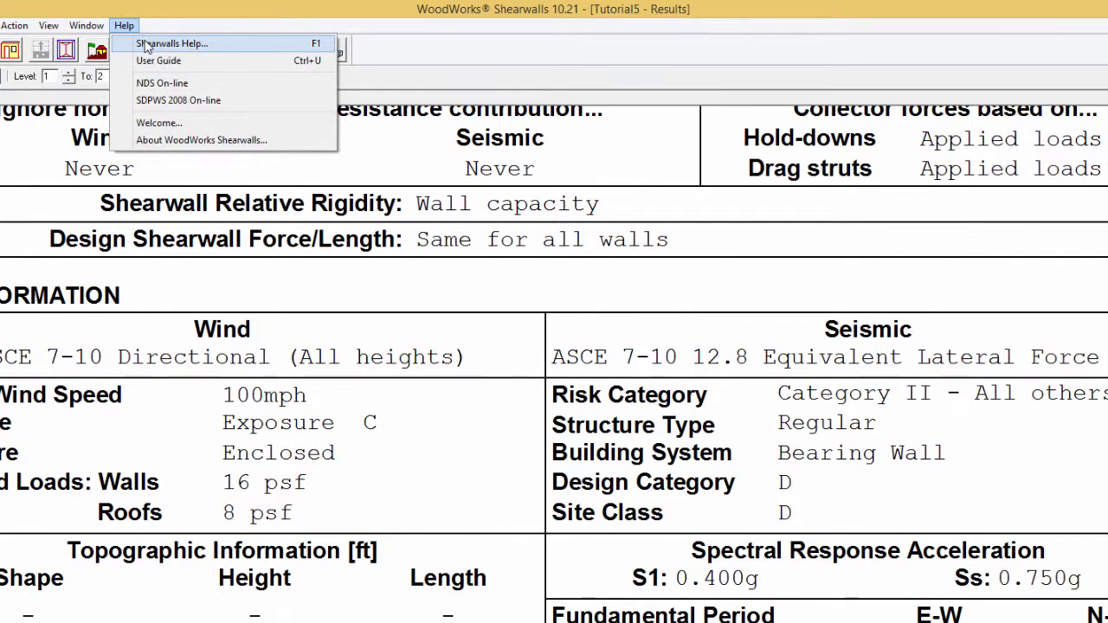
pyautogui.click(164, 43)
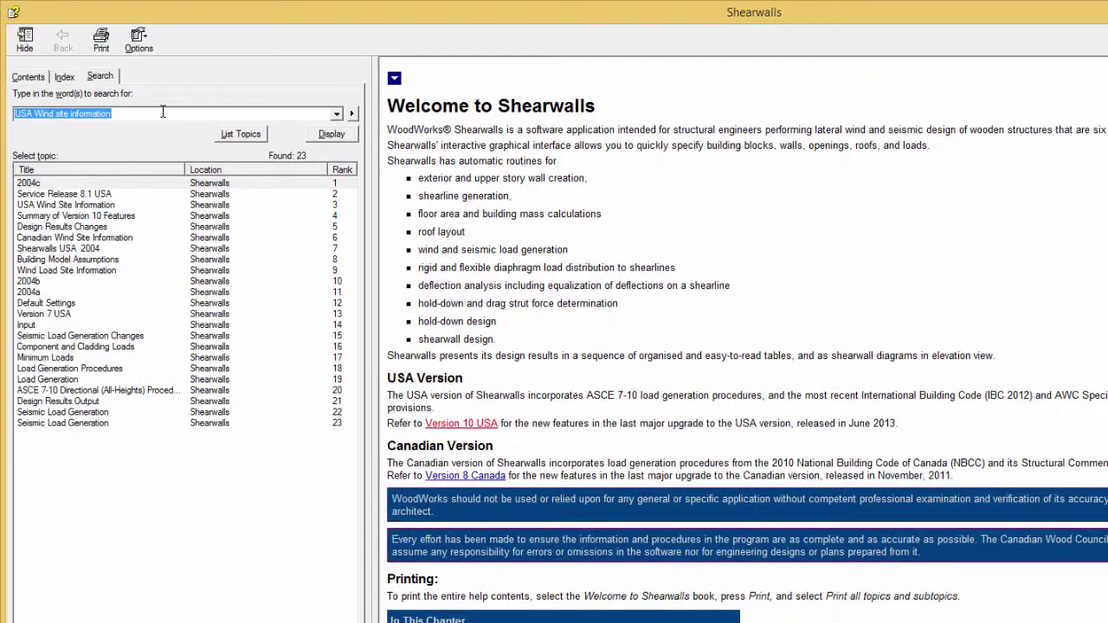
pyautogui.doubleClick(94, 206)
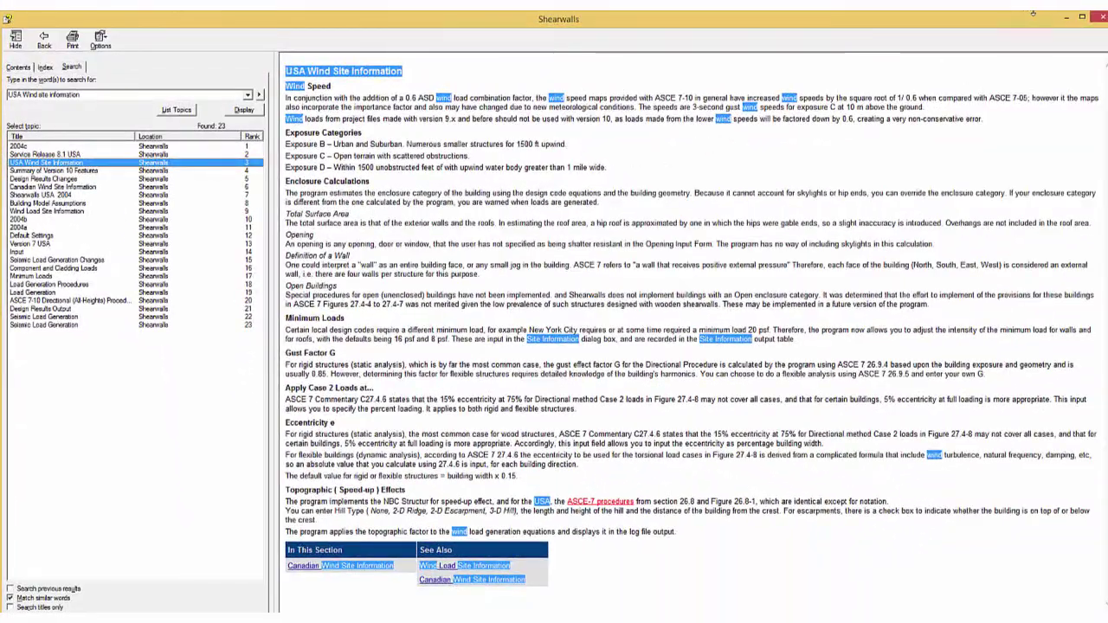
pyautogui.click(1103, 17)
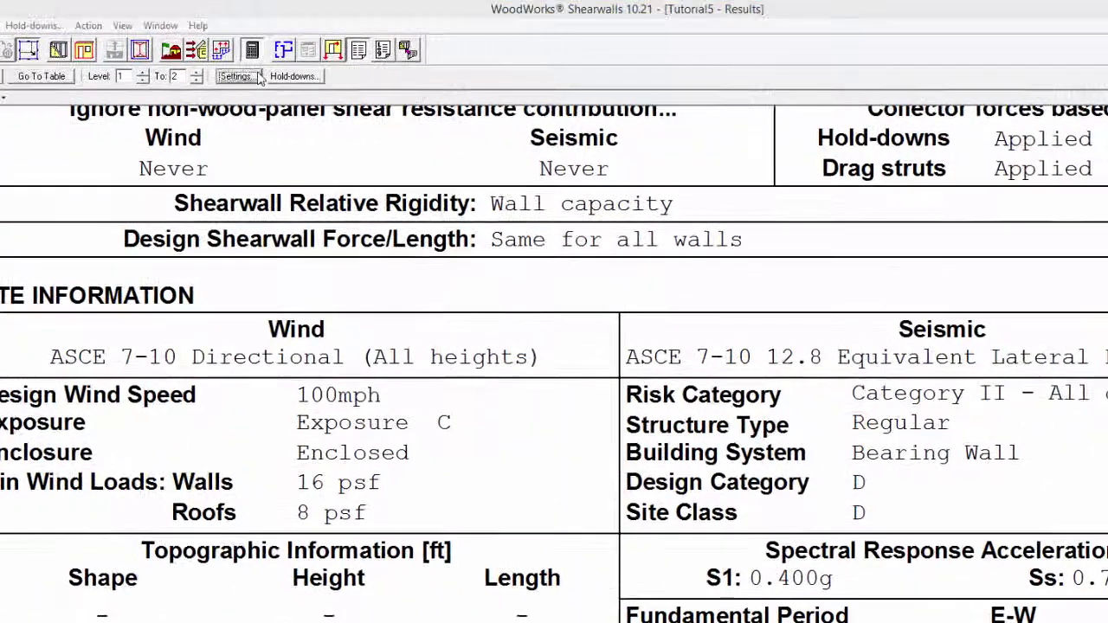
# Set the wind procedure to ASCE 7-10 Envelope (Low-rise) and check the Building Site information
pyautogui.click(245, 73)
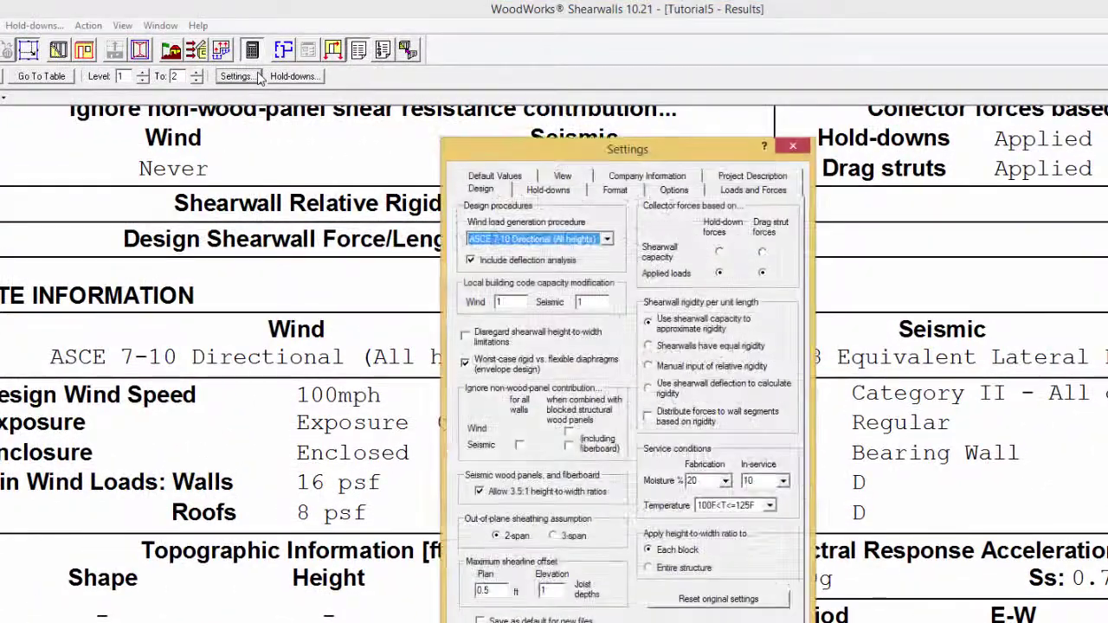
pyautogui.click(500, 225)
pyautogui.click(502, 220)
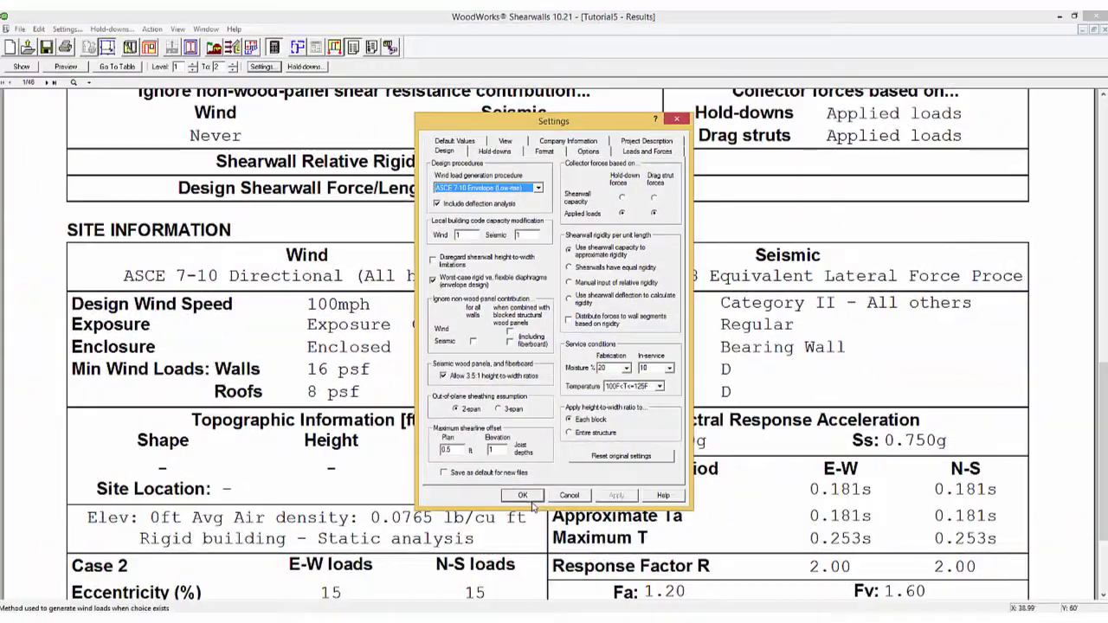
pyautogui.click(524, 496)
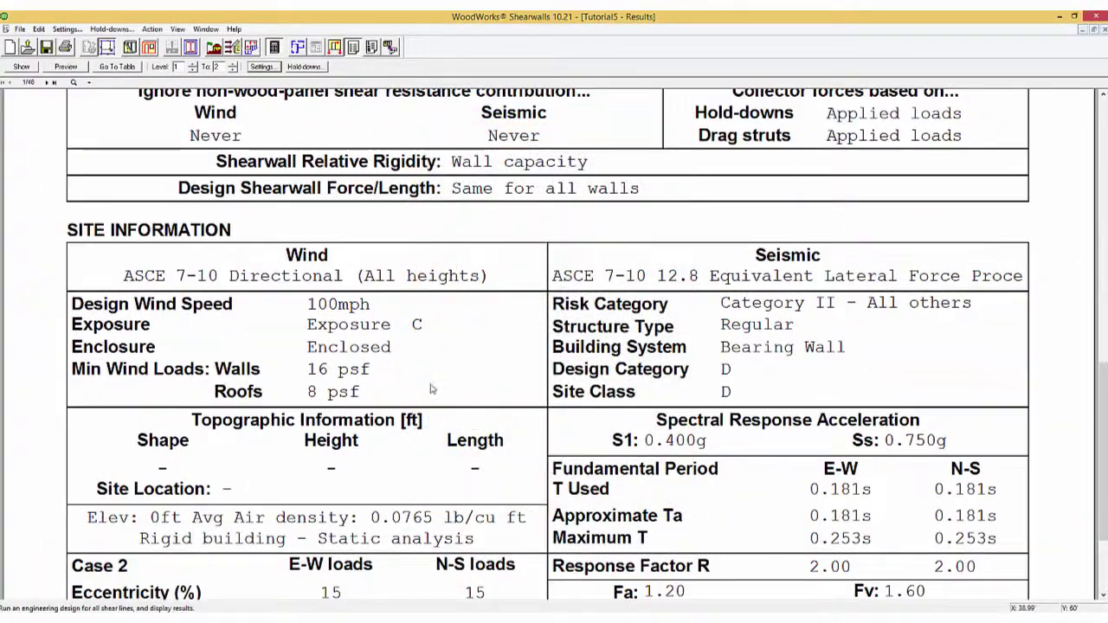
pyautogui.click(215, 47)
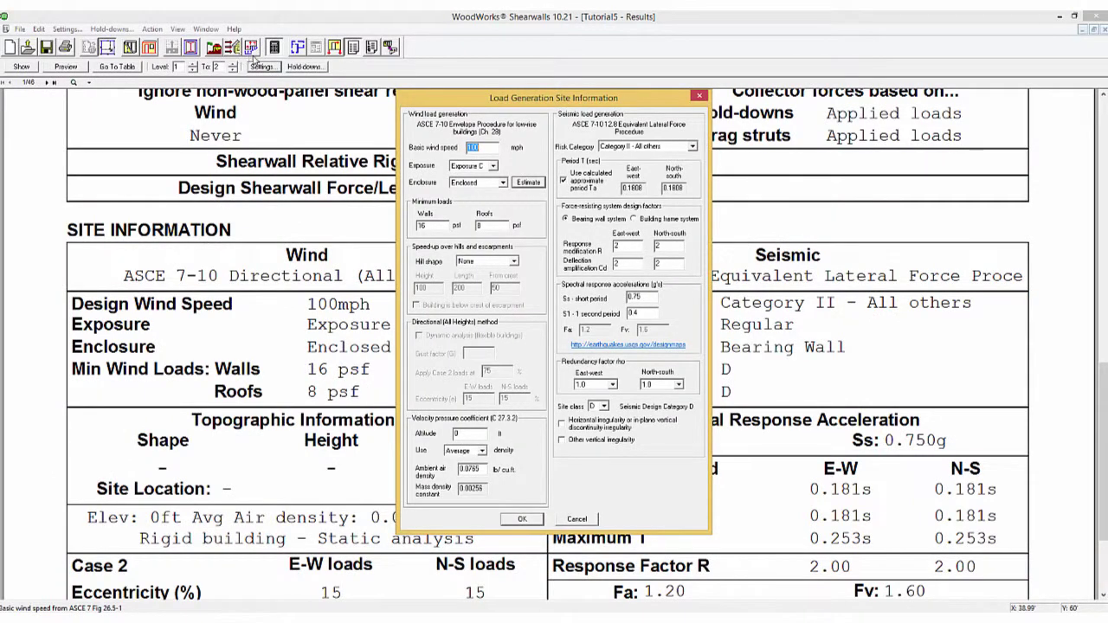
pyautogui.click(700, 95)
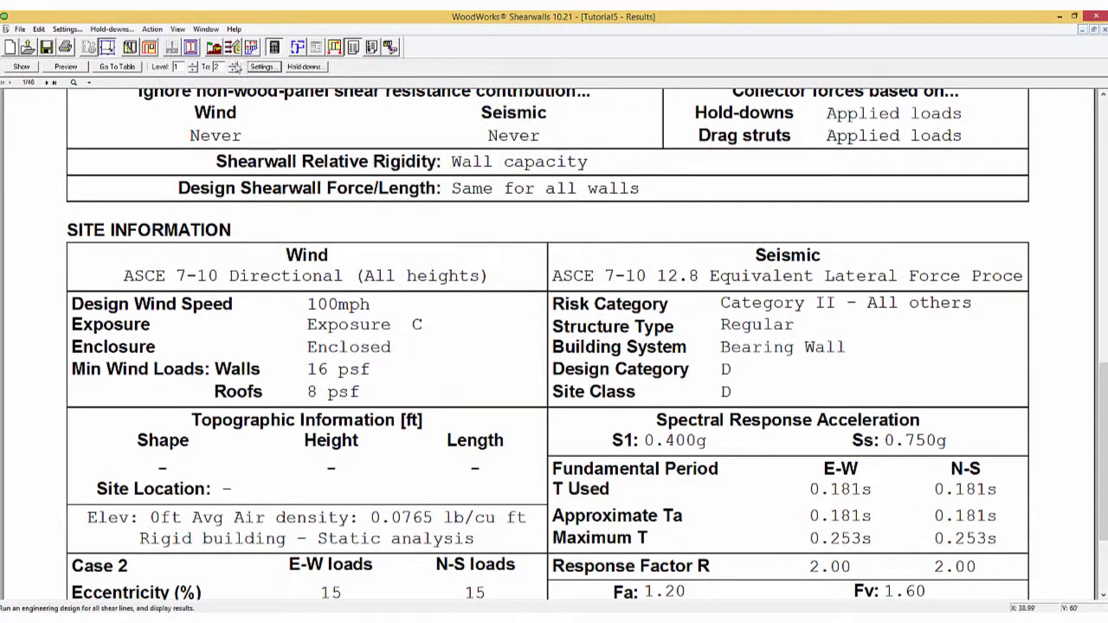
# Restore ASCE 7-10 Directional (All heights) wind procedure and reopen the Building Site information
pyautogui.click(261, 67)
pyautogui.click(485, 189)
pyautogui.click(485, 197)
pyautogui.click(562, 497)
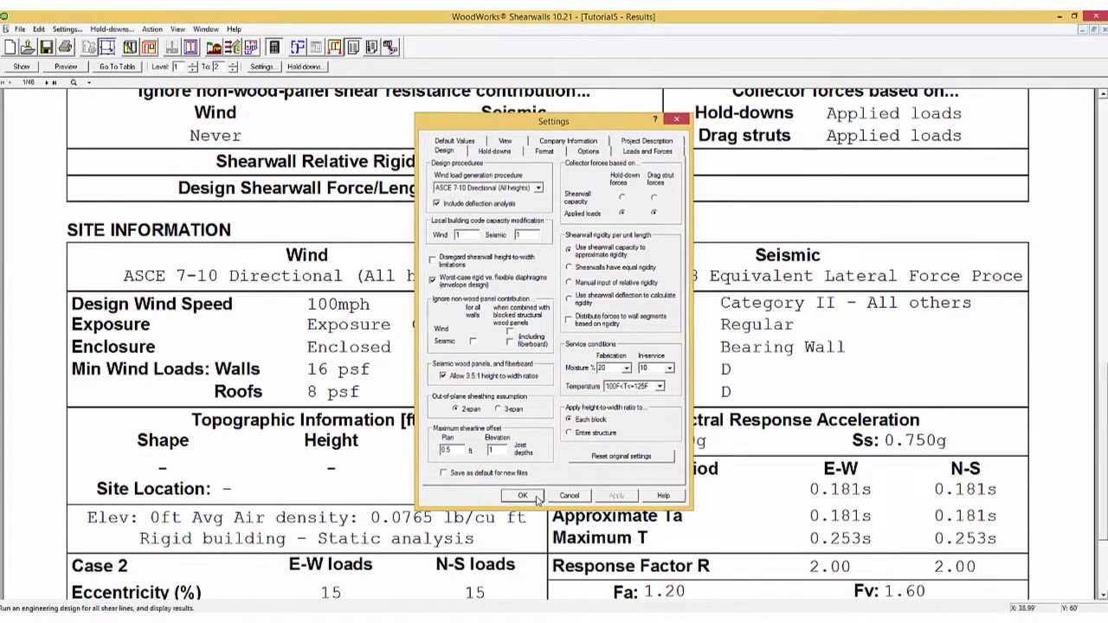
pyautogui.click(214, 47)
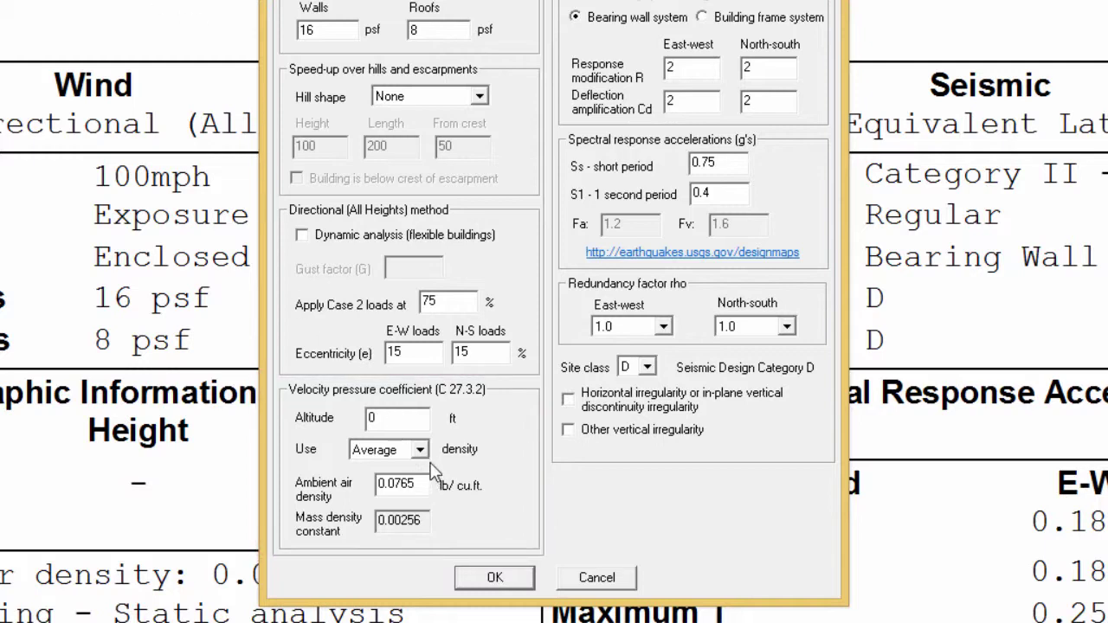
pyautogui.click(420, 450)
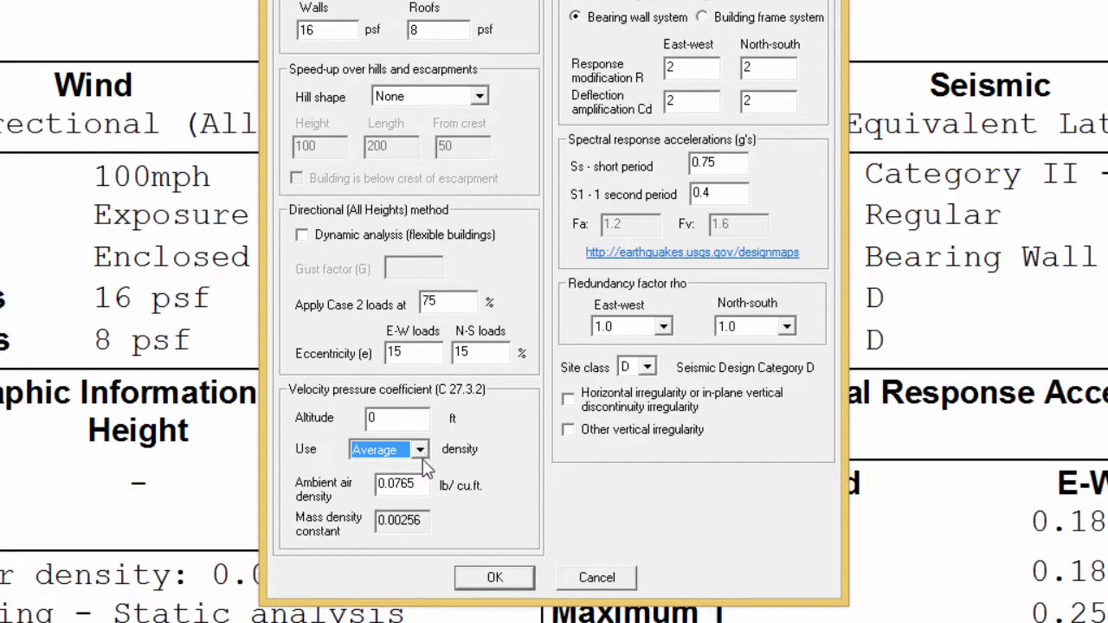
pyautogui.moveTo(425, 483); pyautogui.dragTo(379, 482)
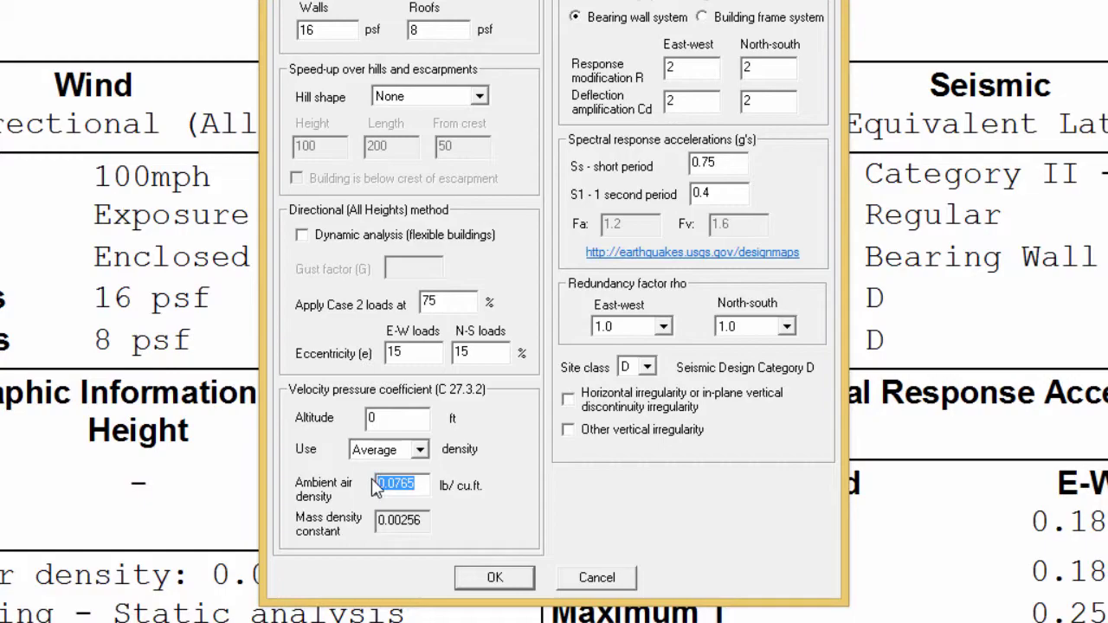